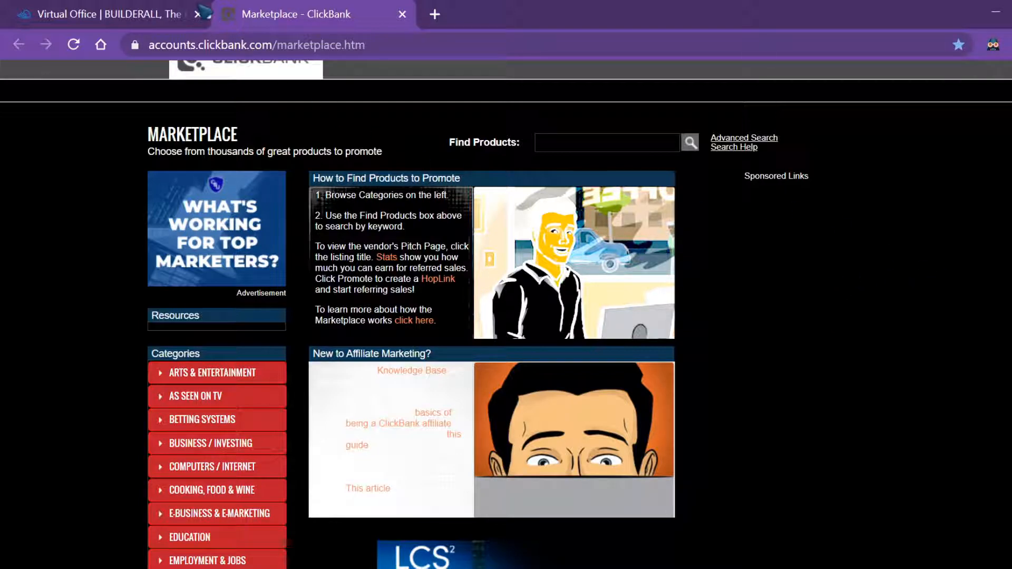
Switch from the ClickBank Marketplace to the Builderall Virtual Office tab
left_click(143, 11)
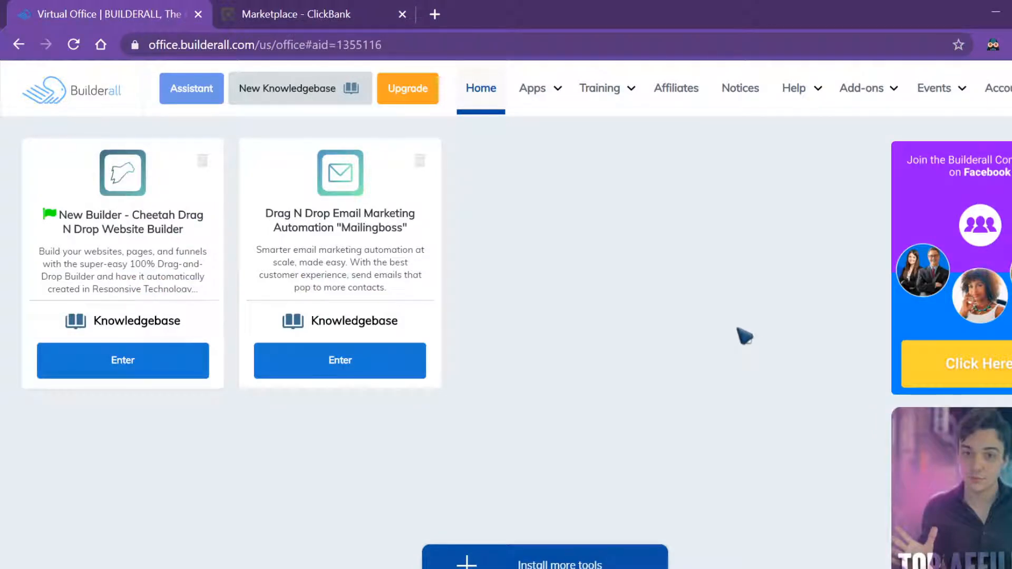
Show the Apps menu listing Builders, Email Marketing, Engagement, Design, Reports and Others apps
left_click(532, 90)
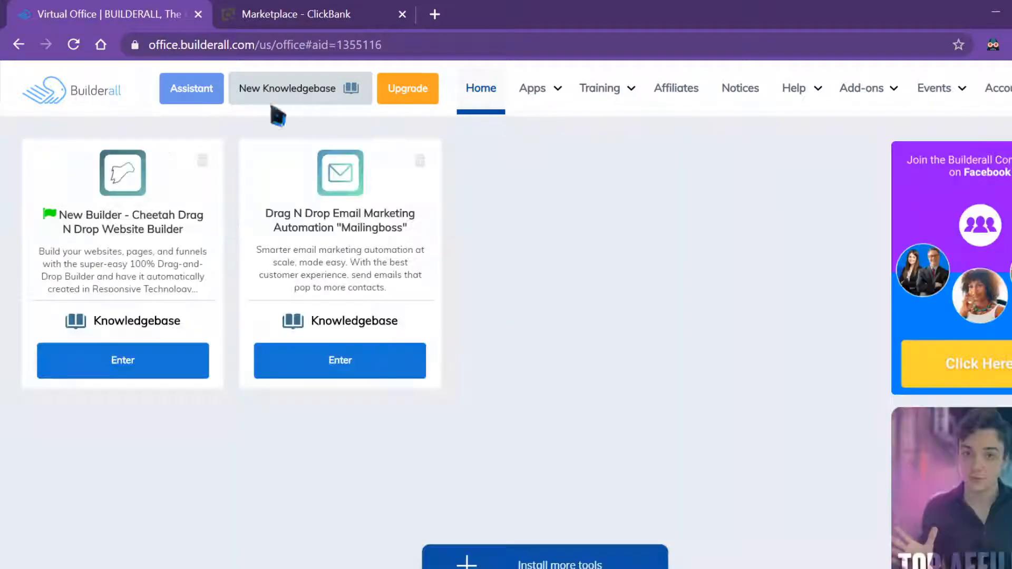
mouse_move(541, 95)
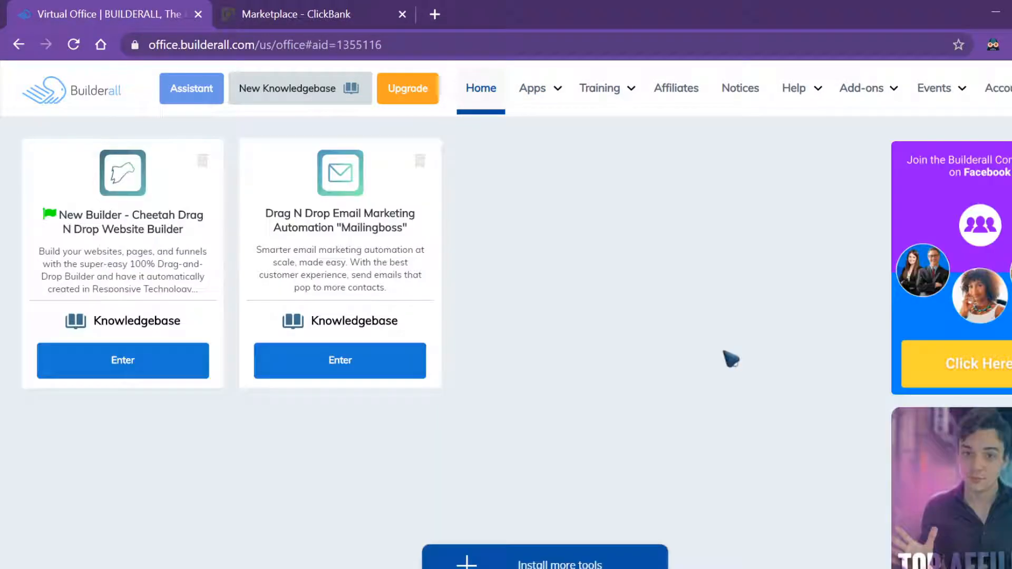
mouse_move(555, 91)
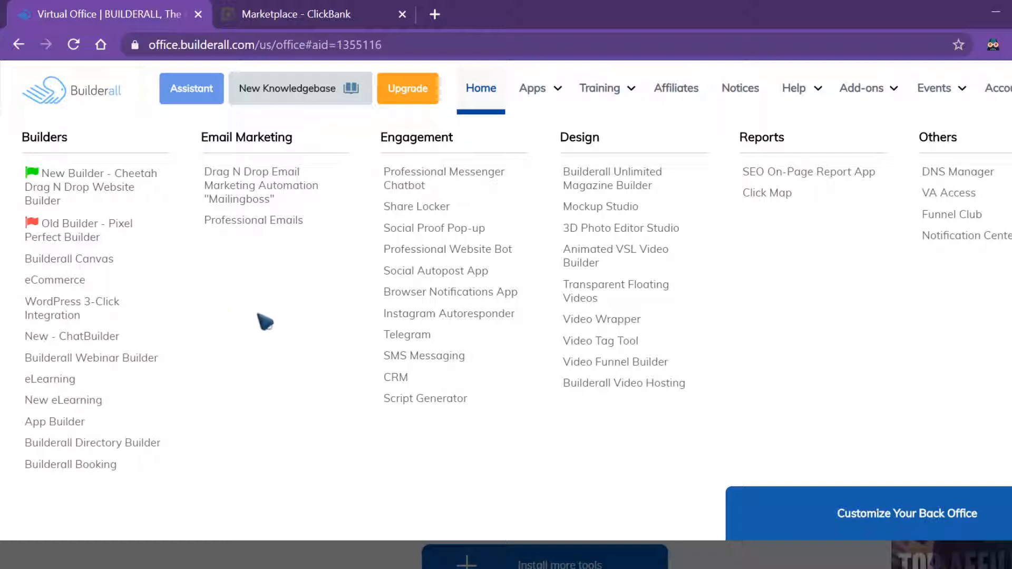
Launch the Cheetah drag-and-drop website builder and switch to its new tab
left_click(89, 182)
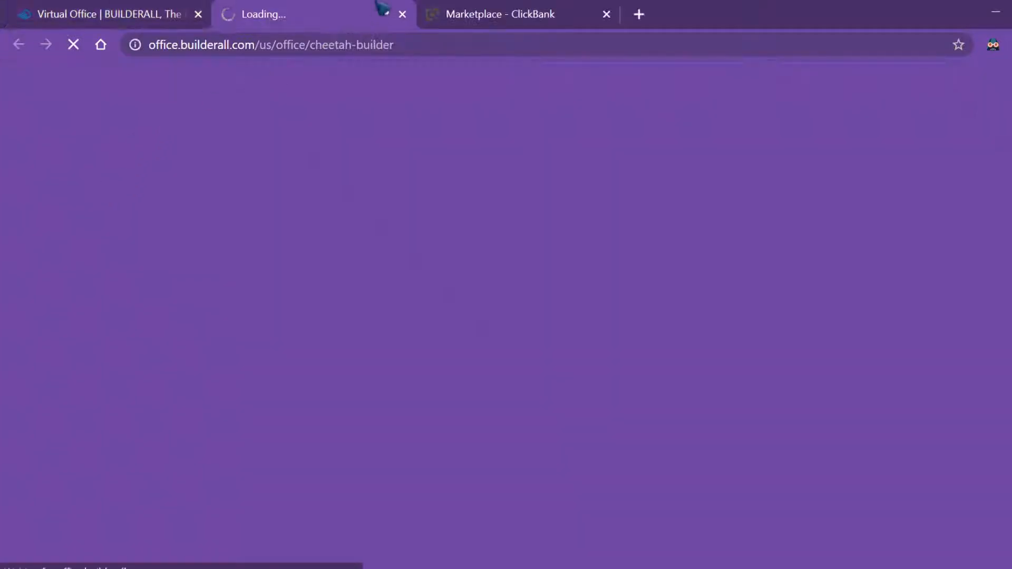
left_click(117, 9)
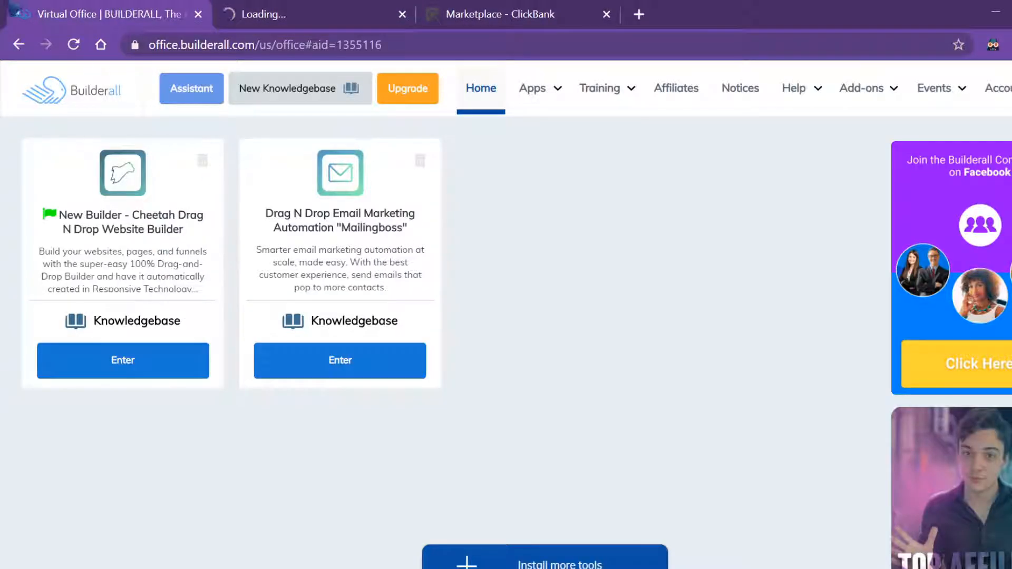
left_click(322, 12)
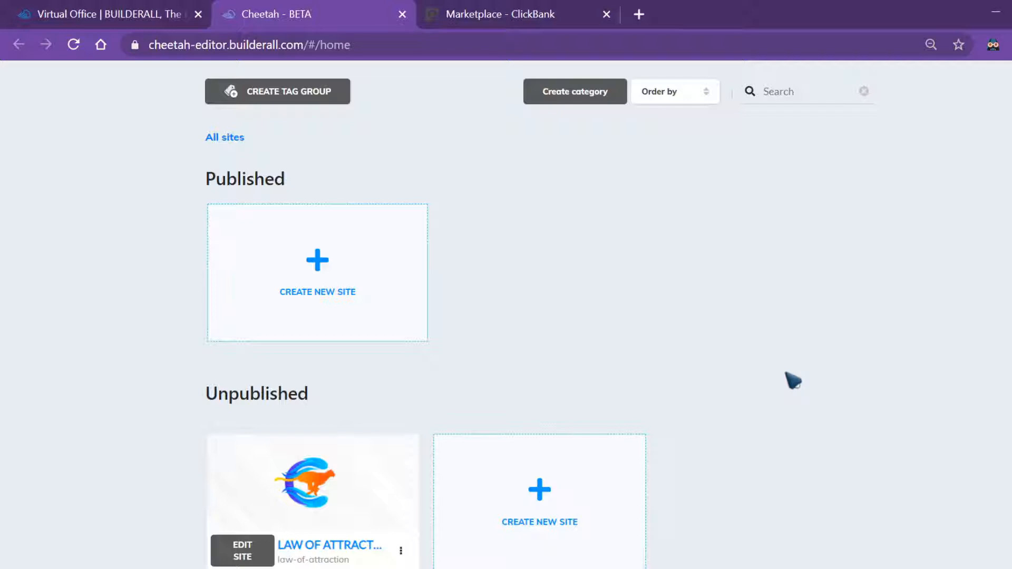
Create a blank-template site titled 'Law of attraction' with description 'law of attraction'
left_click(535, 504)
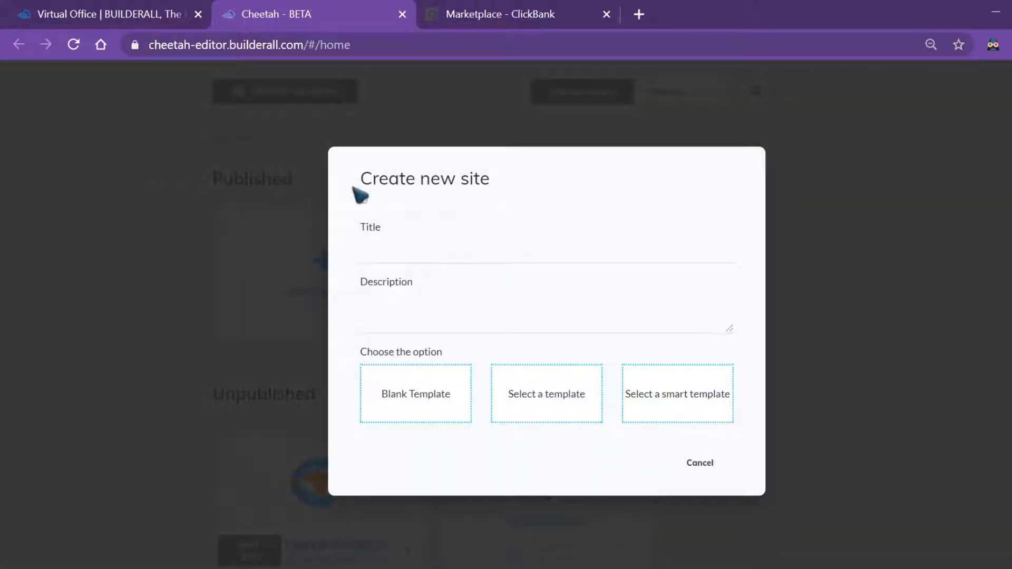
left_click(418, 256)
left_click(440, 259)
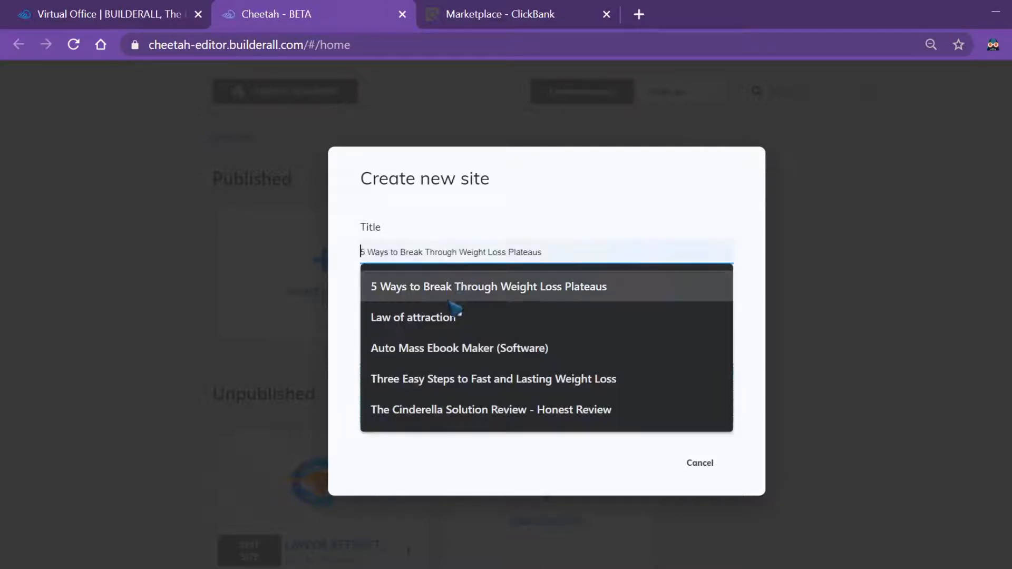
left_click(474, 318)
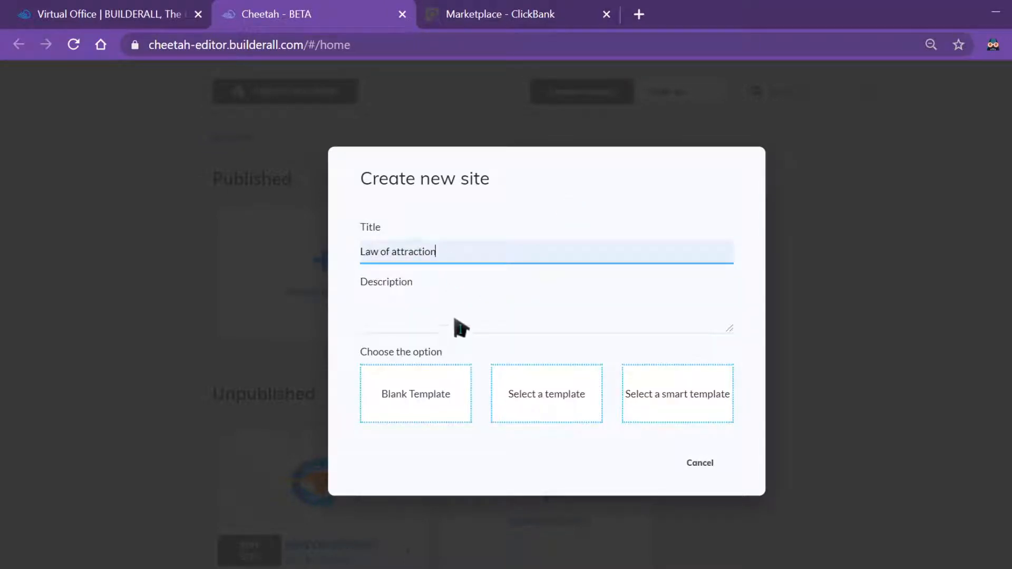
left_click(425, 331)
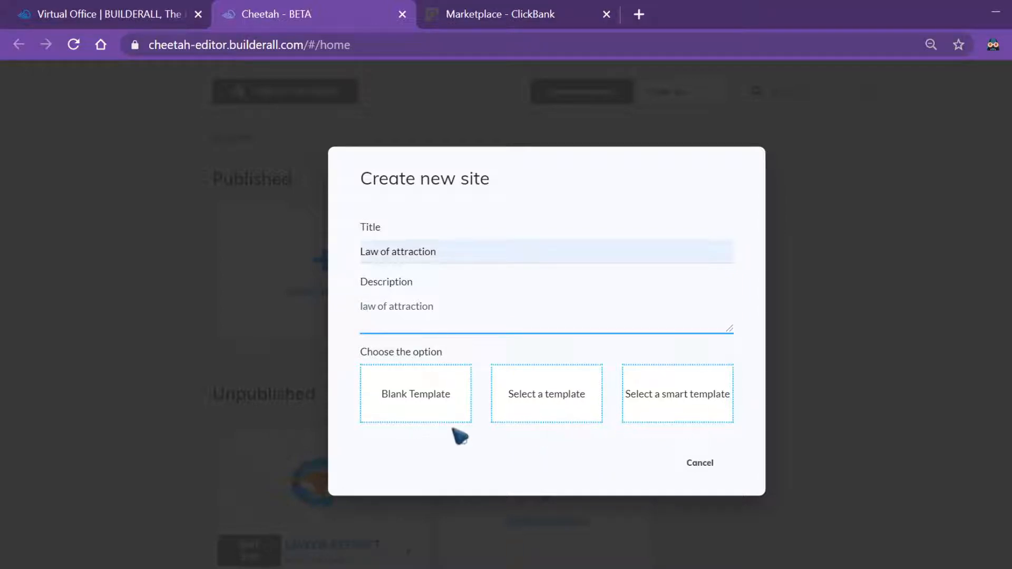
left_click(430, 420)
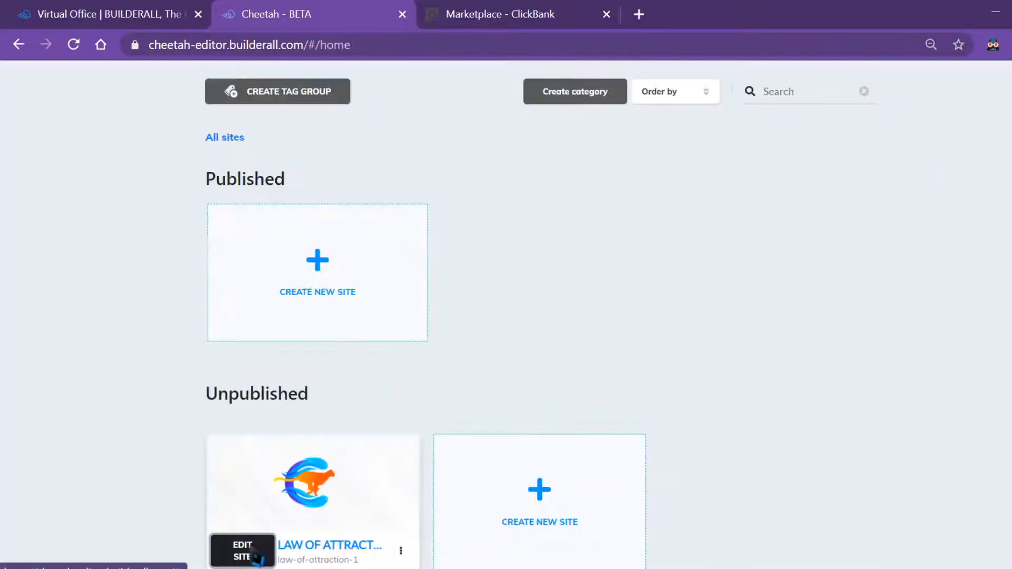
Open the Law of attraction site and start a new page named 'law of attraction'
left_click(251, 547)
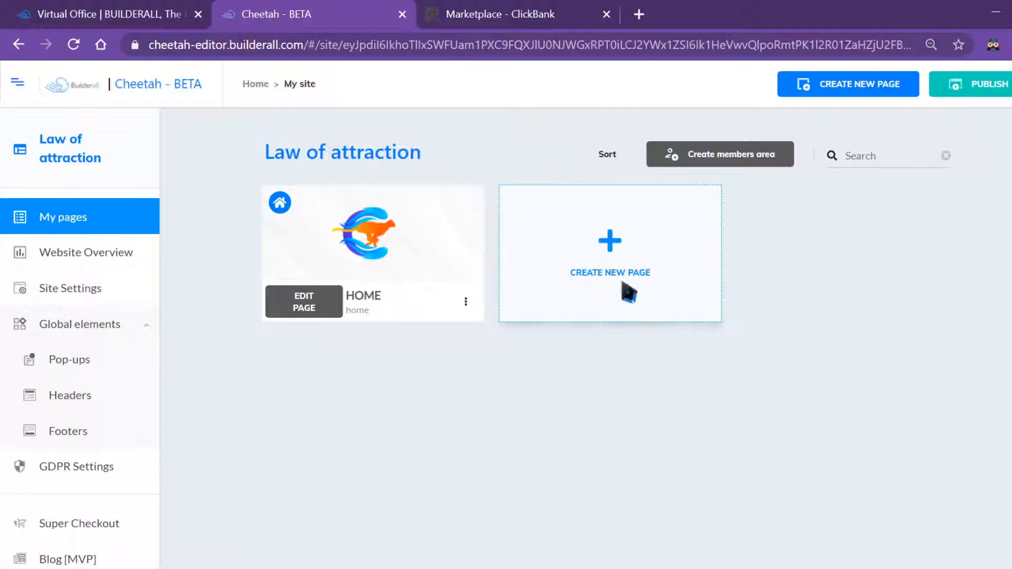
left_click(606, 272)
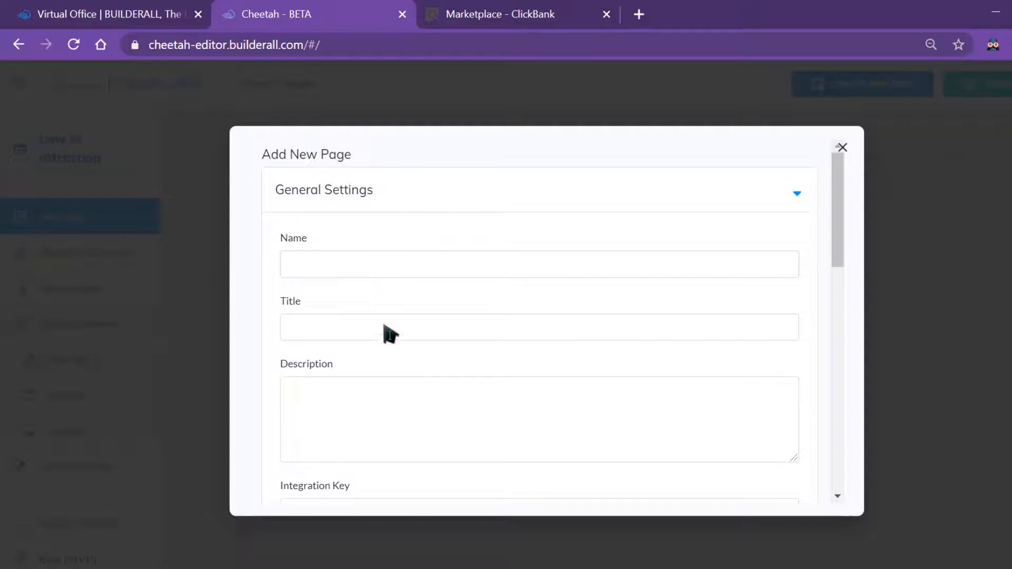
left_click(412, 265)
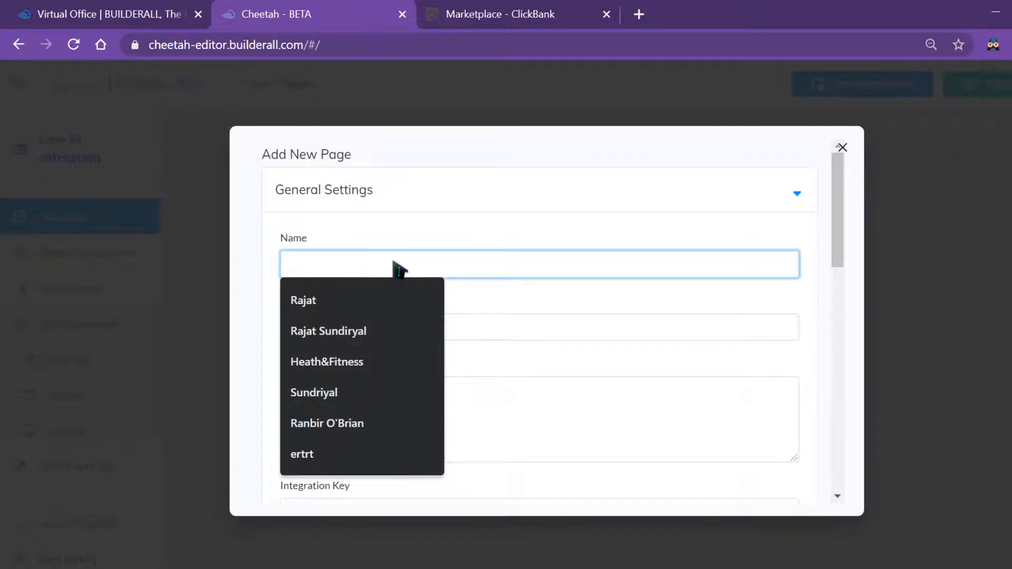
type("law ")
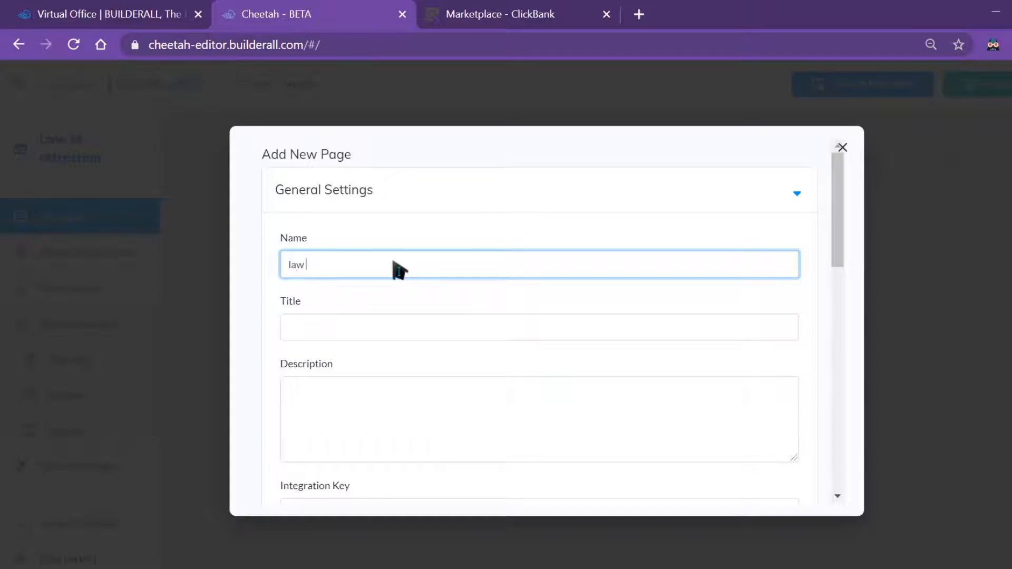
type("of attraction")
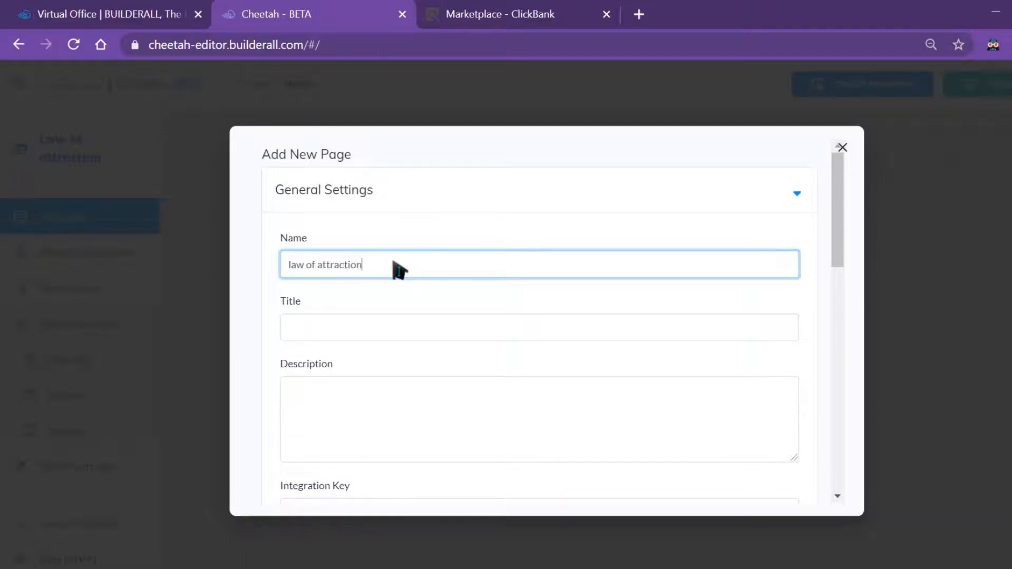
double_click(390, 273)
triple_click(390, 273)
right_click(385, 271)
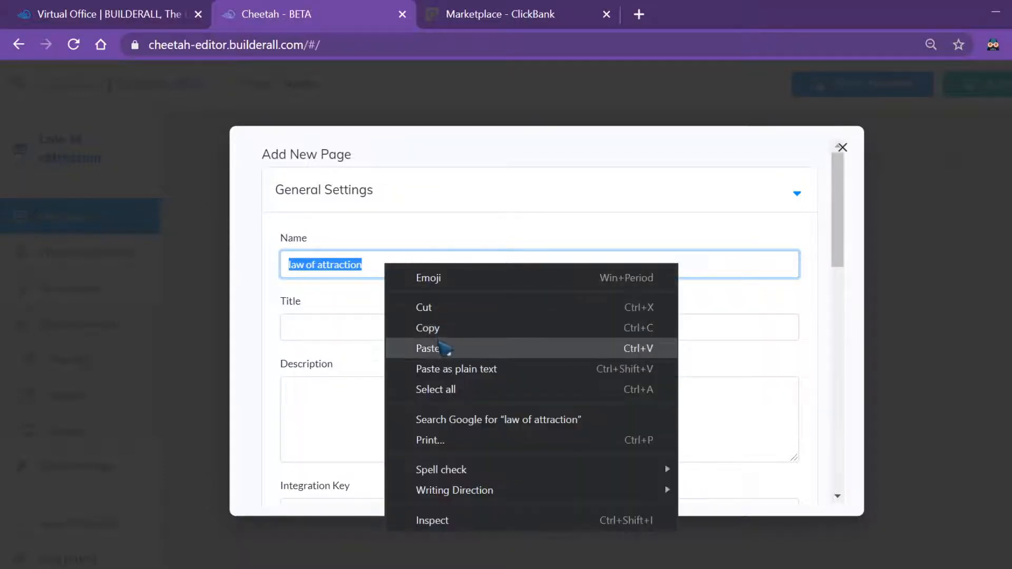
left_click(442, 329)
Paste 'law of attraction' into the new page's Title and Description fields
right_click(345, 326)
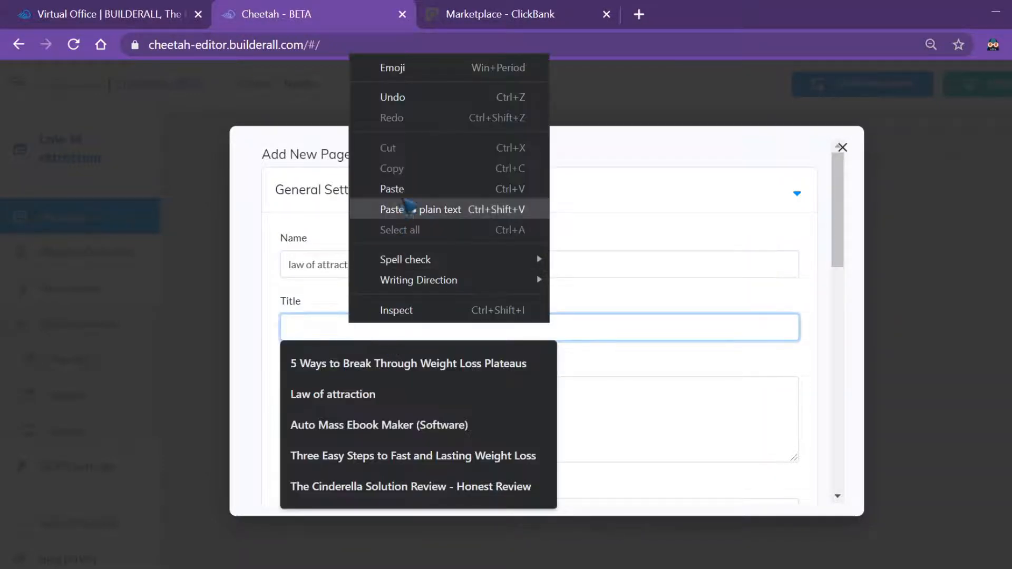
left_click(384, 206)
left_click(343, 376)
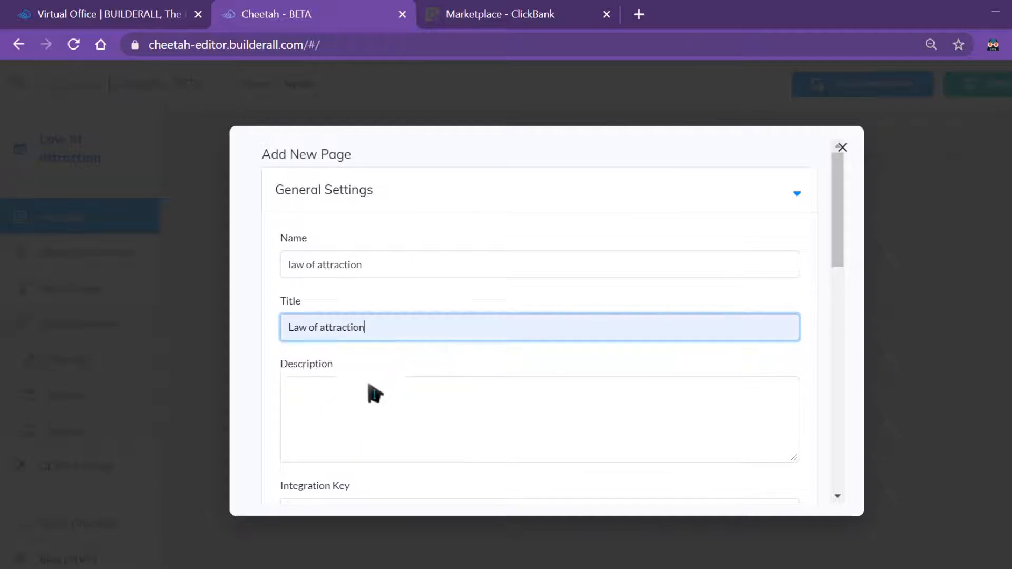
left_click(377, 399)
right_click(377, 399)
mouse_move(445, 330)
left_click(441, 262)
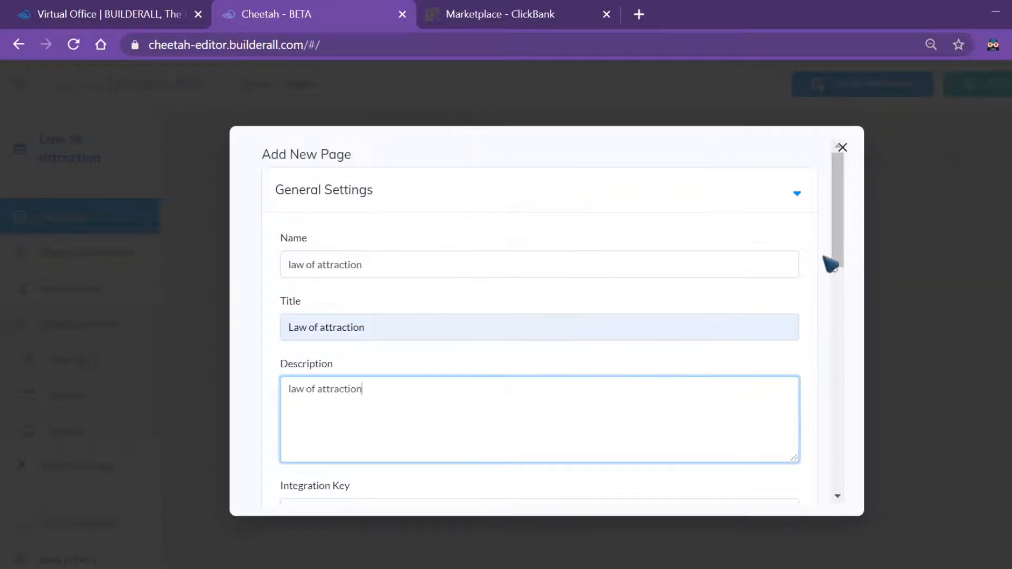
left_click_drag(841, 240, 842, 292)
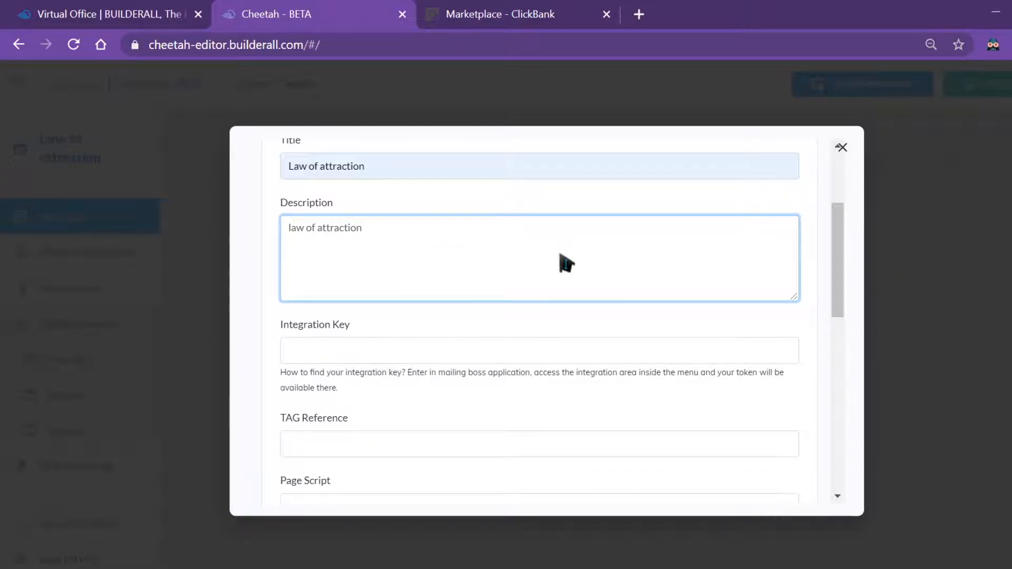
left_click_drag(846, 254, 837, 331)
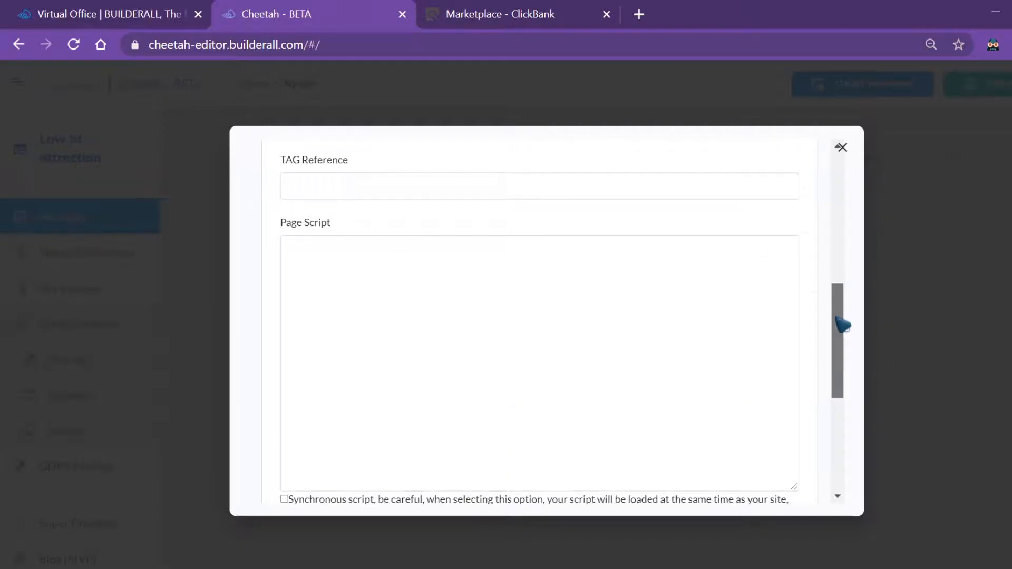
Expand the page's SEO settings and paste 'law of attraction' as the keywords
scroll(840, 323, "down", 5)
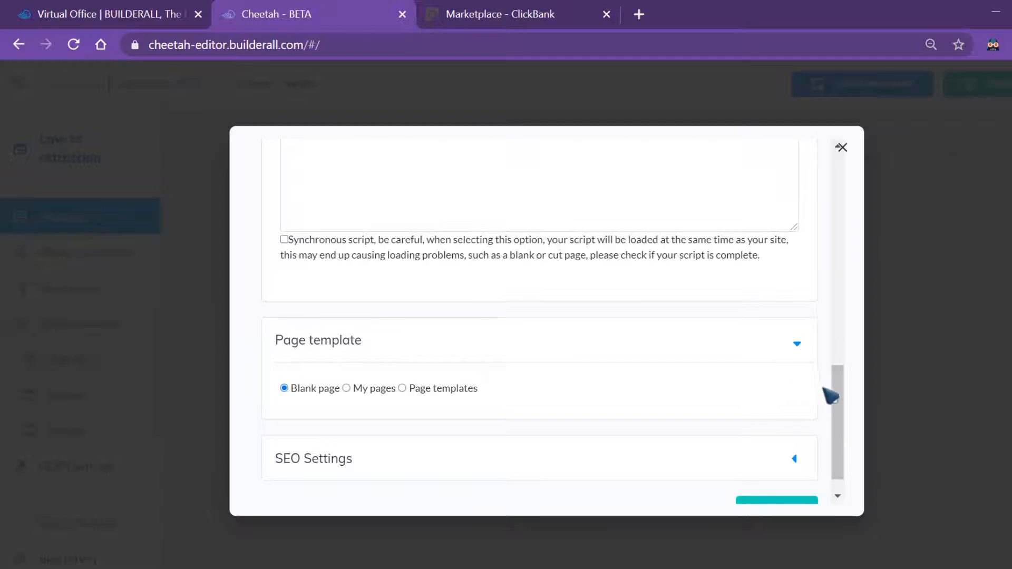
scroll(840, 434, "down", 1)
left_click(790, 428)
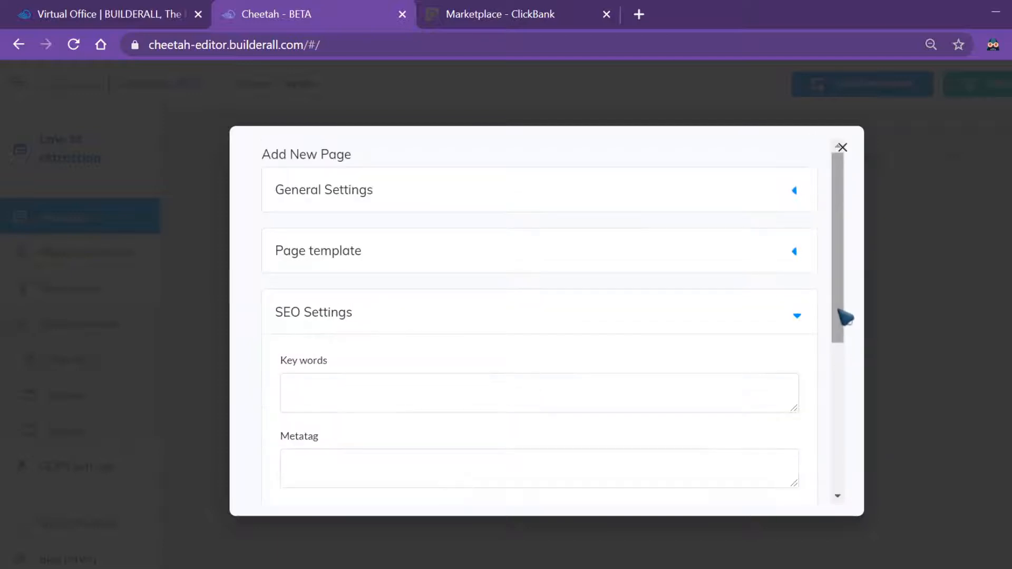
left_click_drag(840, 317, 838, 397)
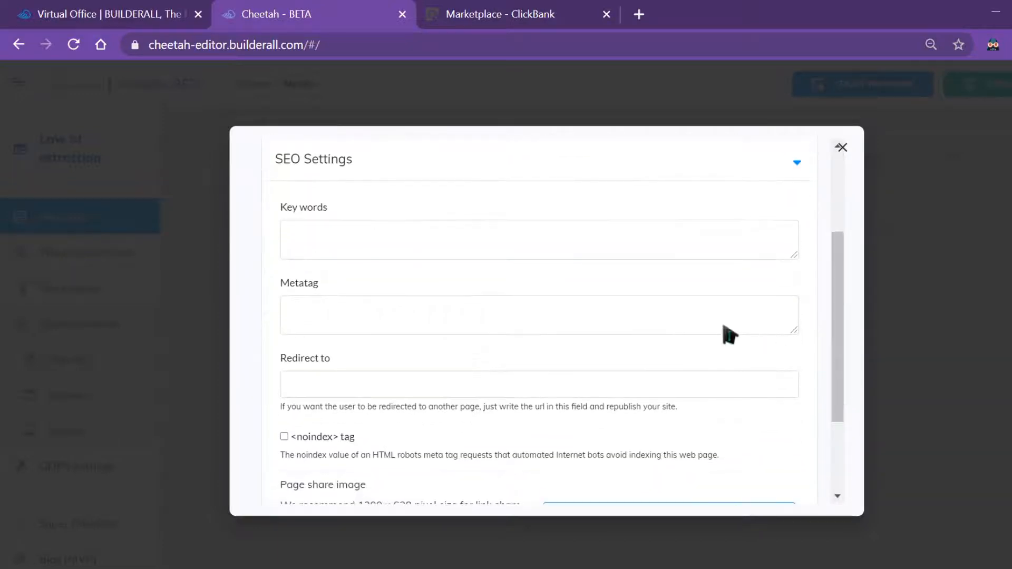
right_click(447, 257)
left_click(527, 384)
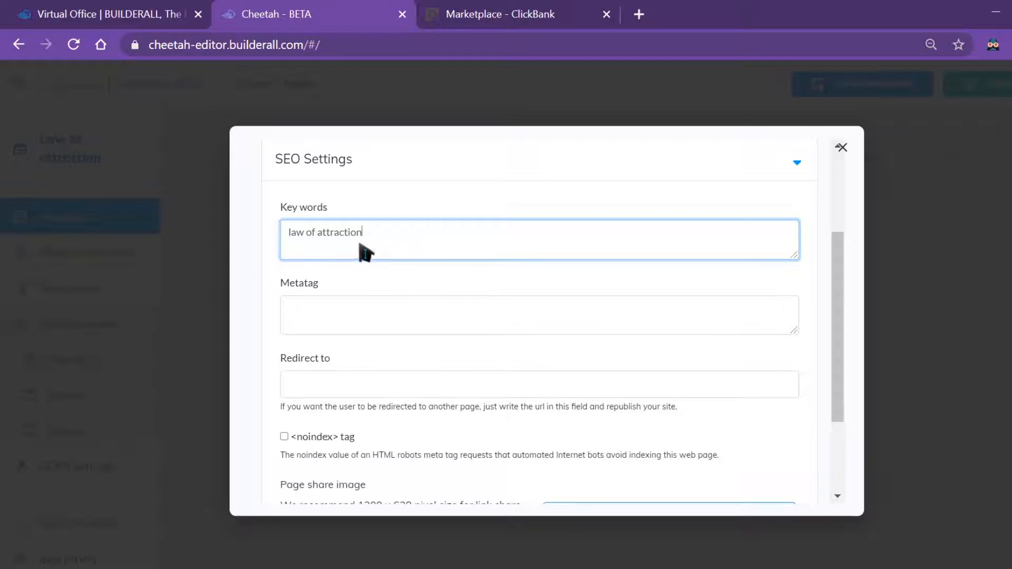
Paste 'law of attraction' into the Metatag field and save the SEO settings
left_click(362, 321)
right_click(360, 317)
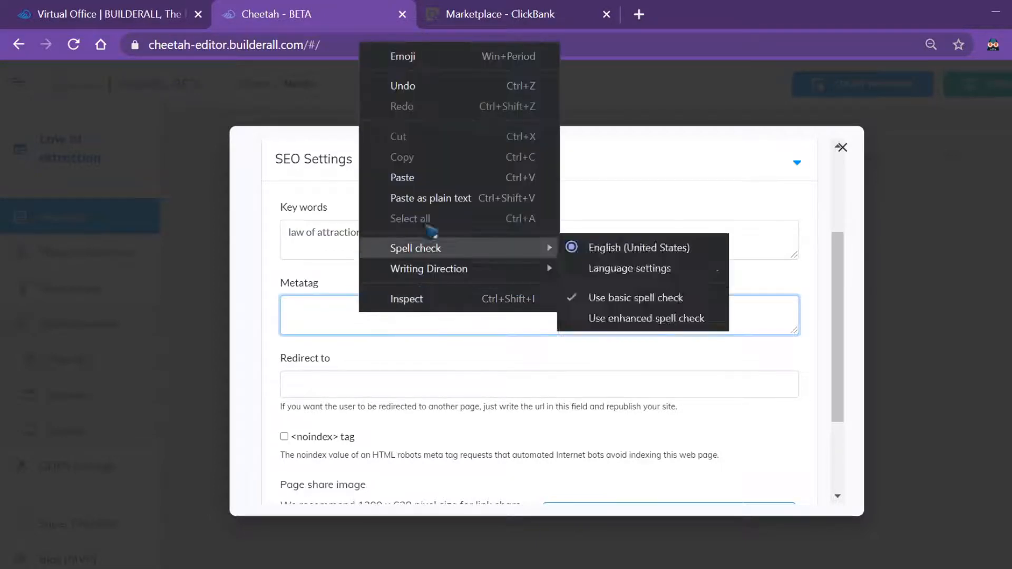
left_click(422, 174)
left_click_drag(843, 337, 843, 436)
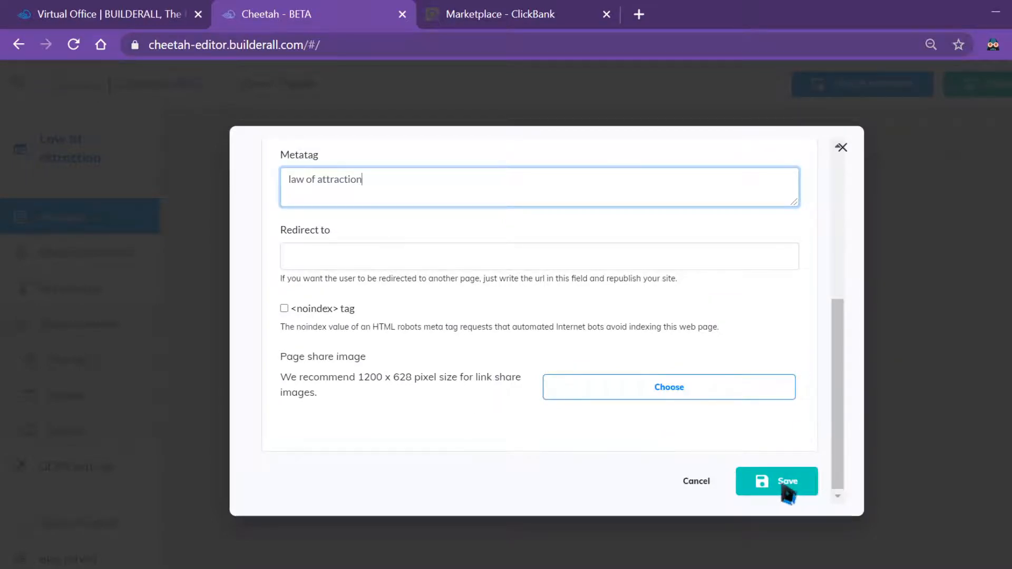
scroll(840, 396, "up", 1)
scroll(840, 395, "down", 3)
left_click(773, 482)
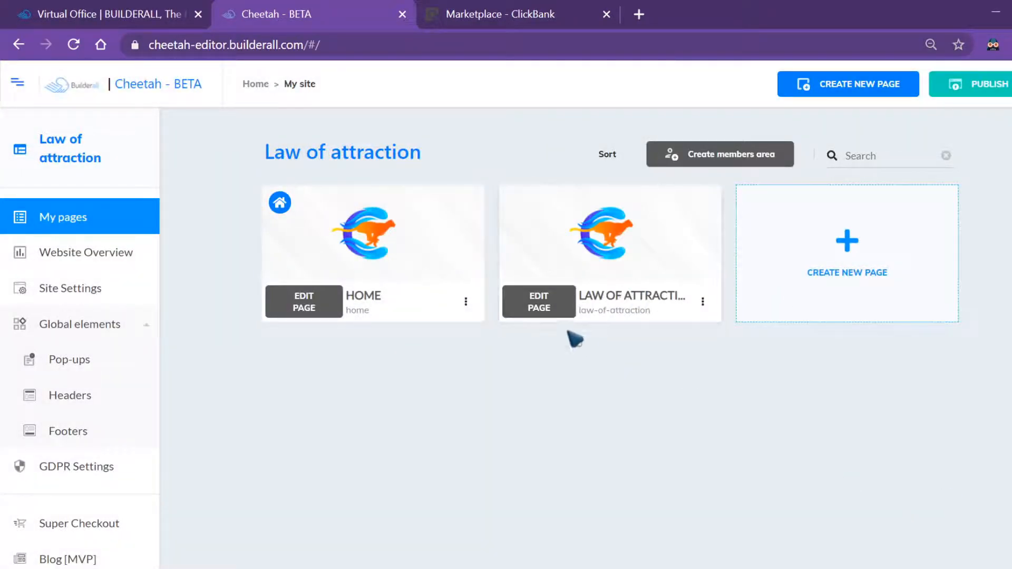
Open the law-of-attraction page in the editor, then return to the ClickBank Marketplace
left_click(539, 302)
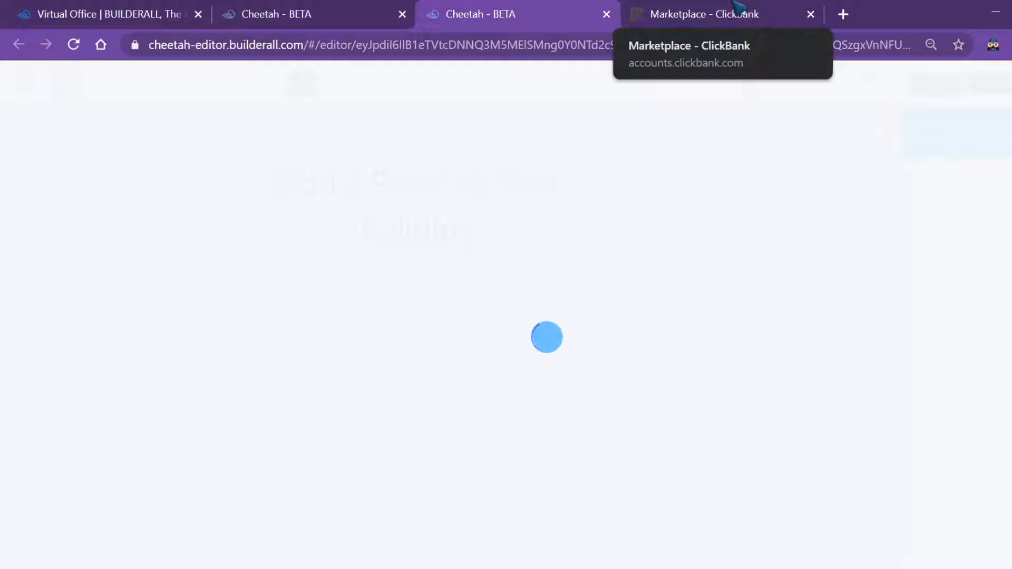
left_click(736, 5)
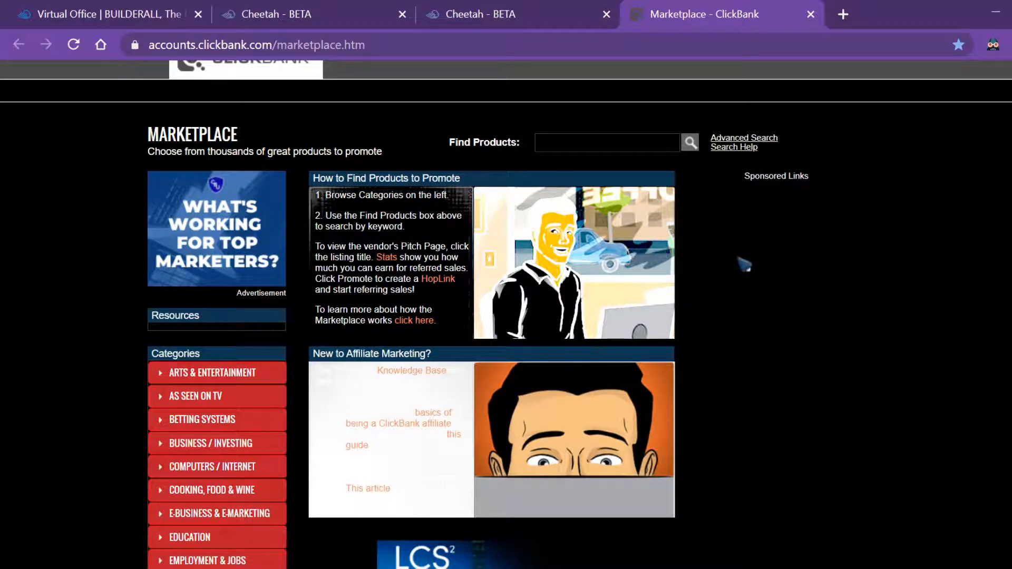
scroll(506, 314, "down", 3)
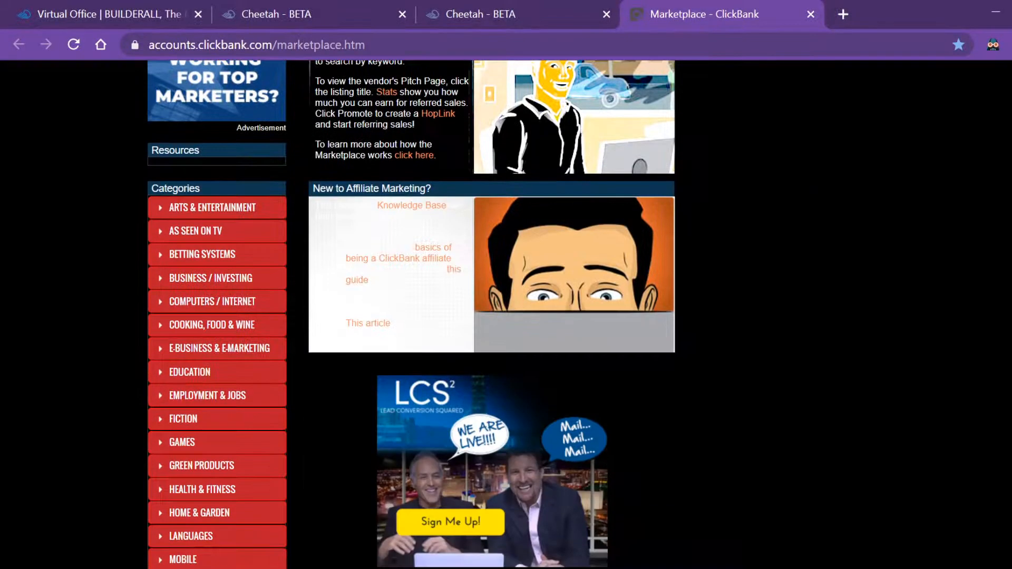
scroll(506, 314, "down", 2)
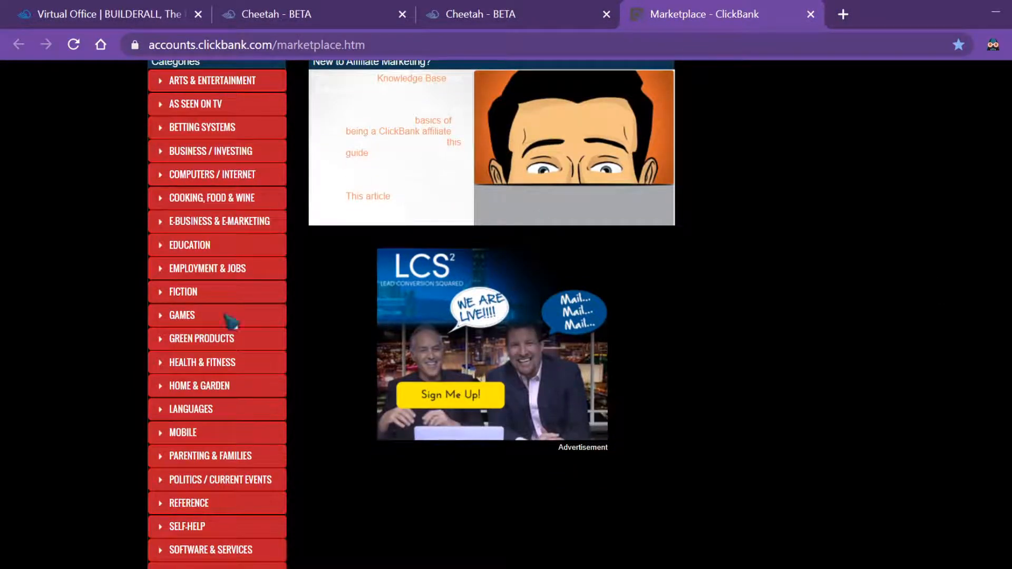
scroll(298, 316, "up", 2)
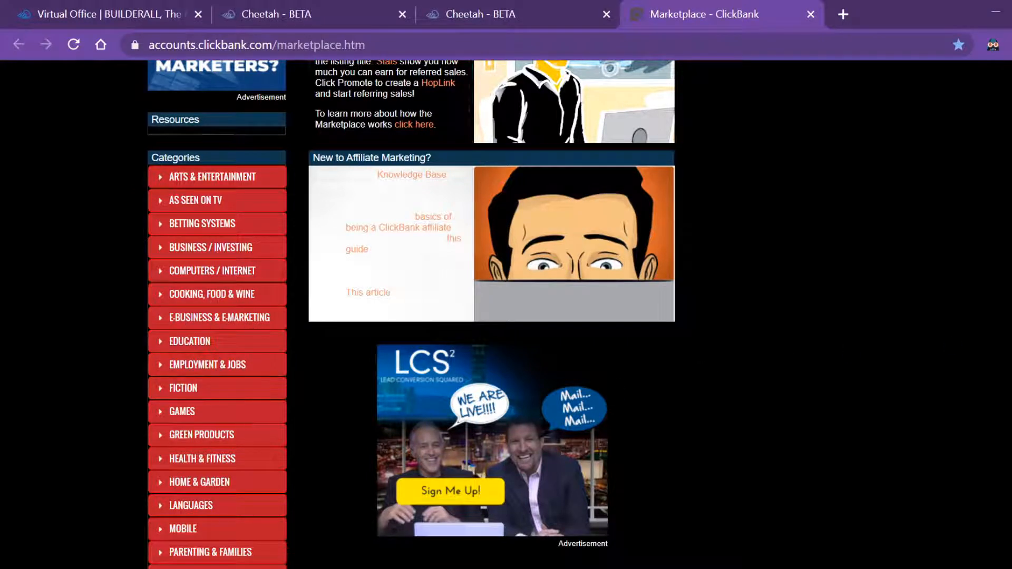
scroll(331, 406, "down", 1)
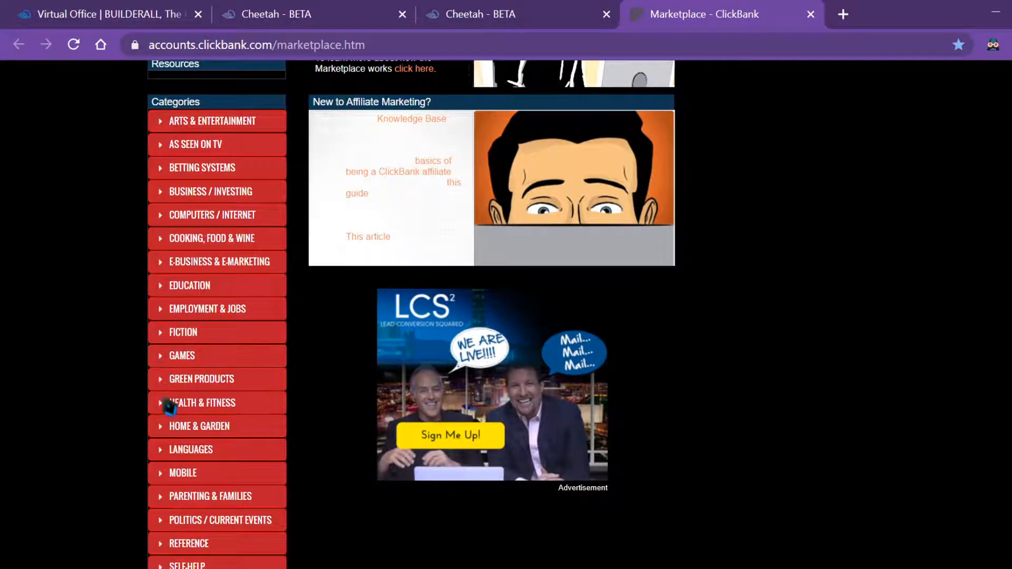
scroll(169, 406, "down", 4)
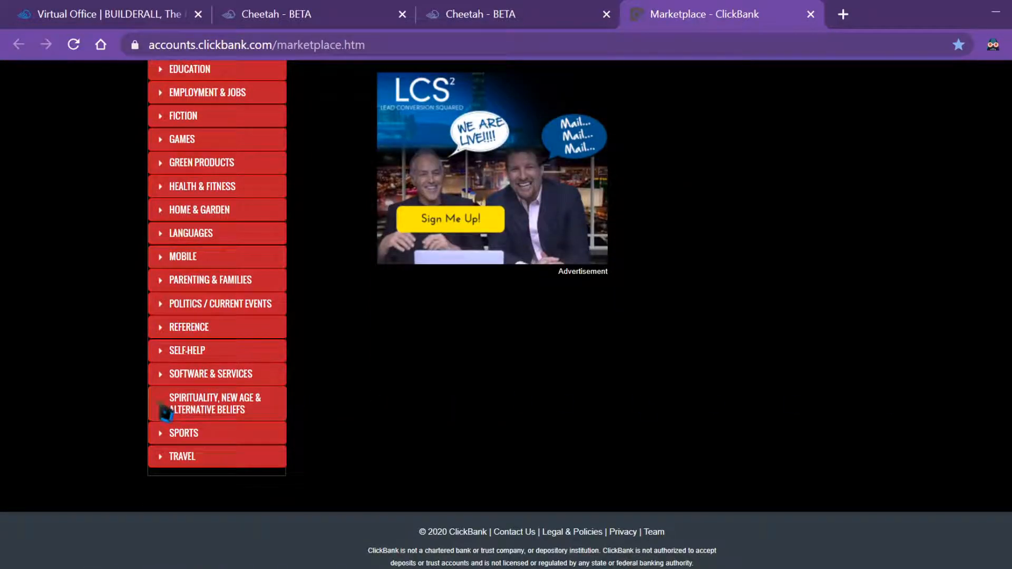
left_click(166, 412)
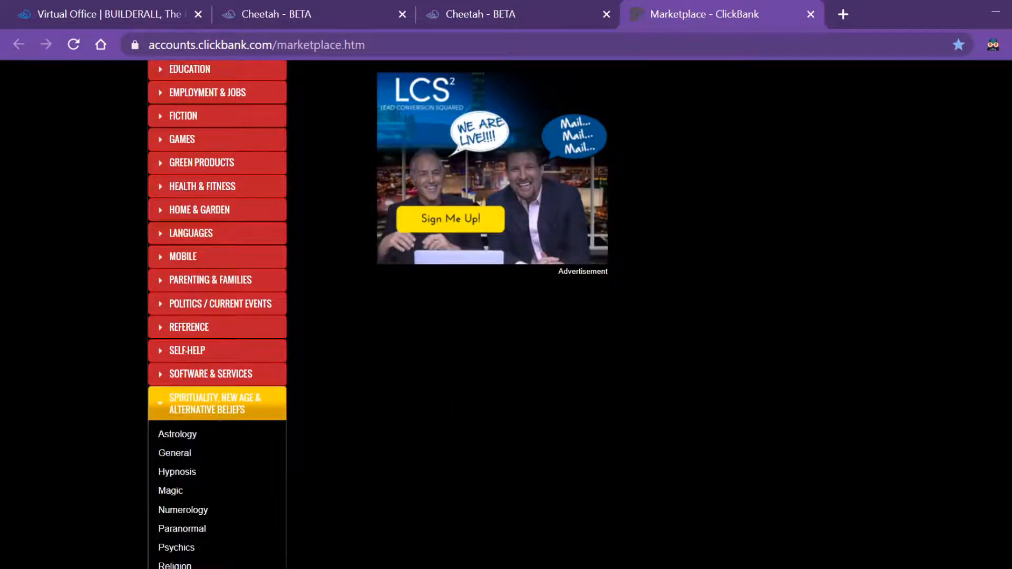
scroll(218, 368, "down", 3)
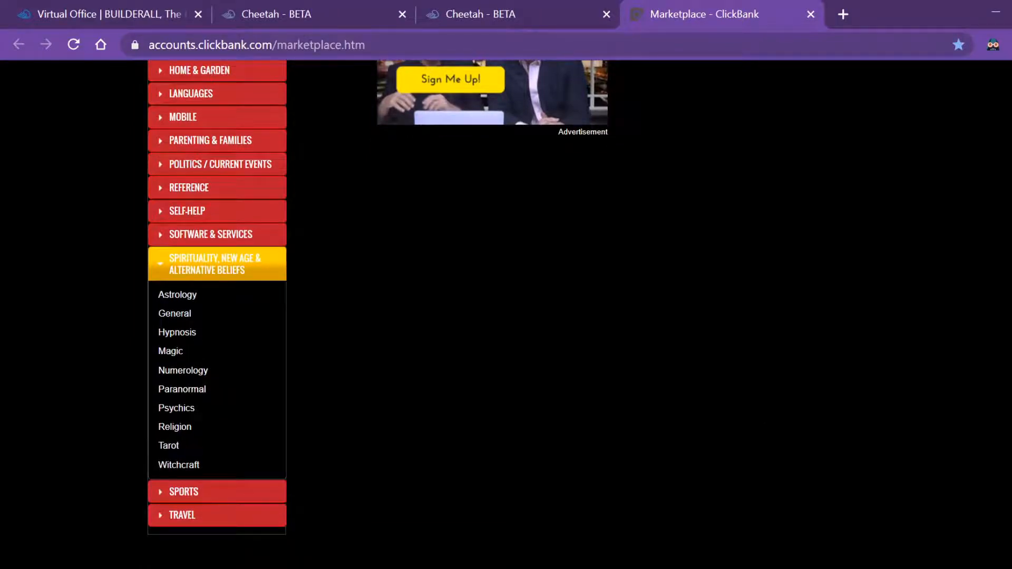
scroll(506, 316, "up", 1)
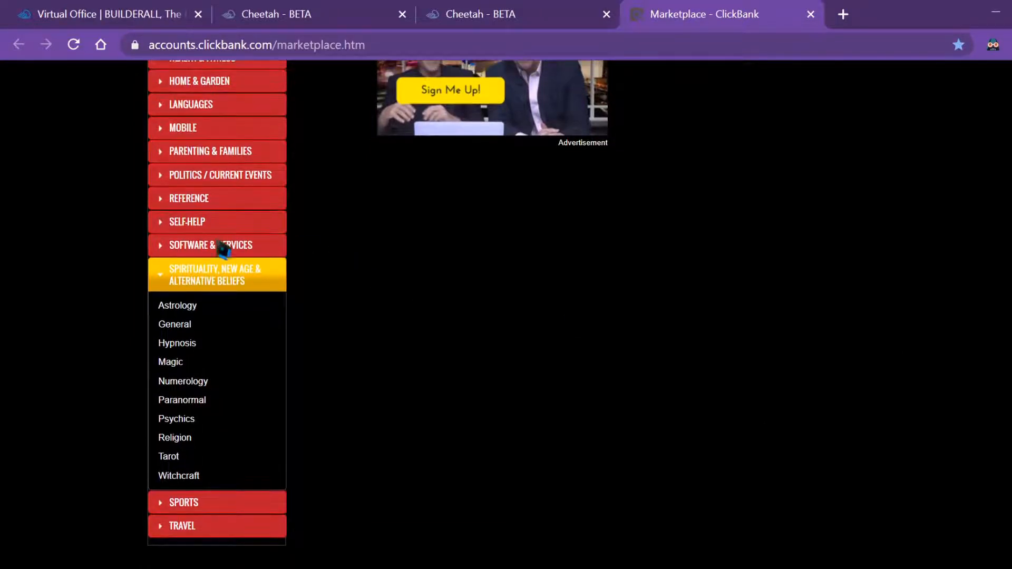
left_click(164, 224)
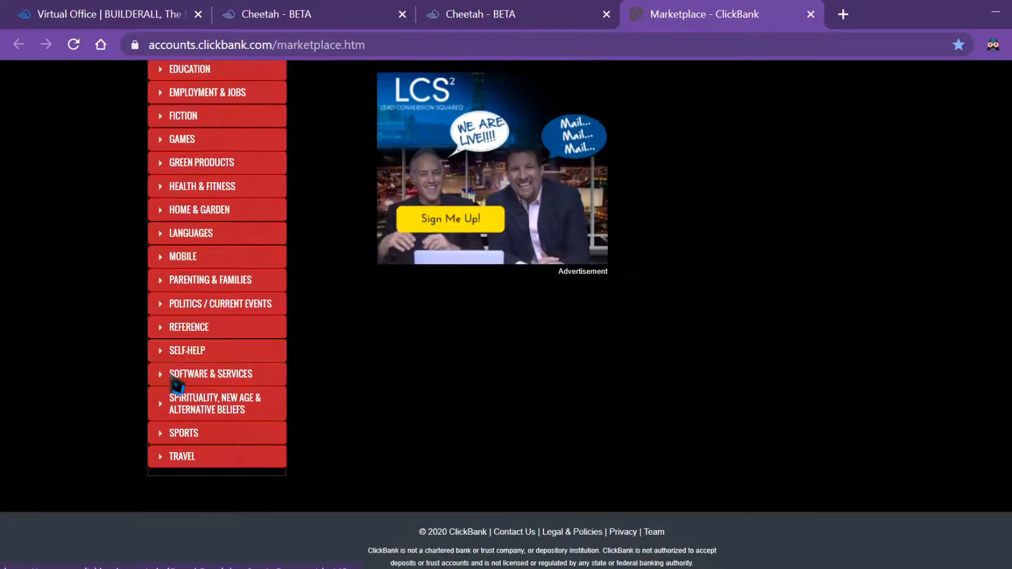
scroll(539, 202, "up", 8)
Search for 'manifestion', sort by Gravity, and promote the top result, Manifestation Magic
left_click(607, 97)
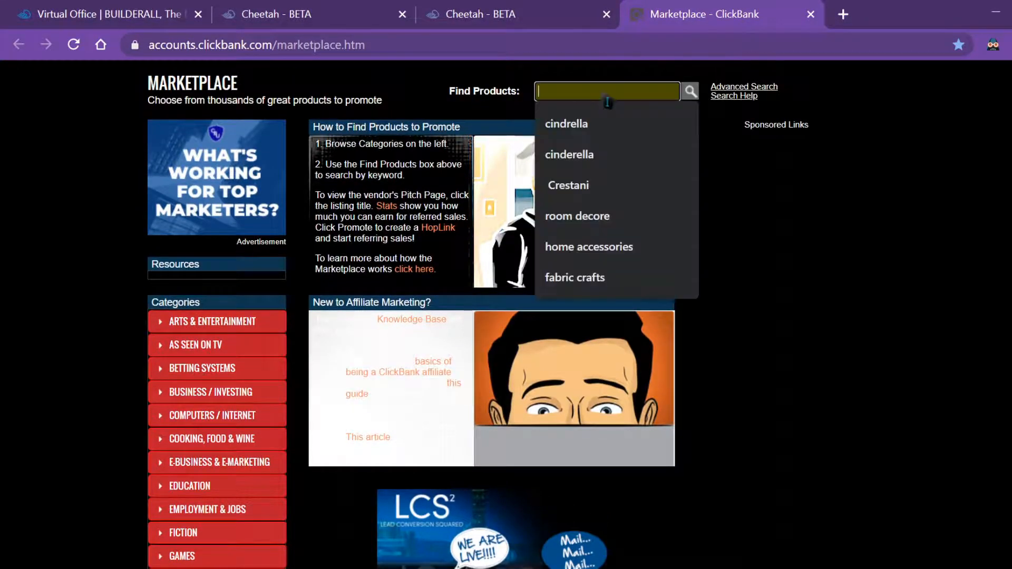
type("ma")
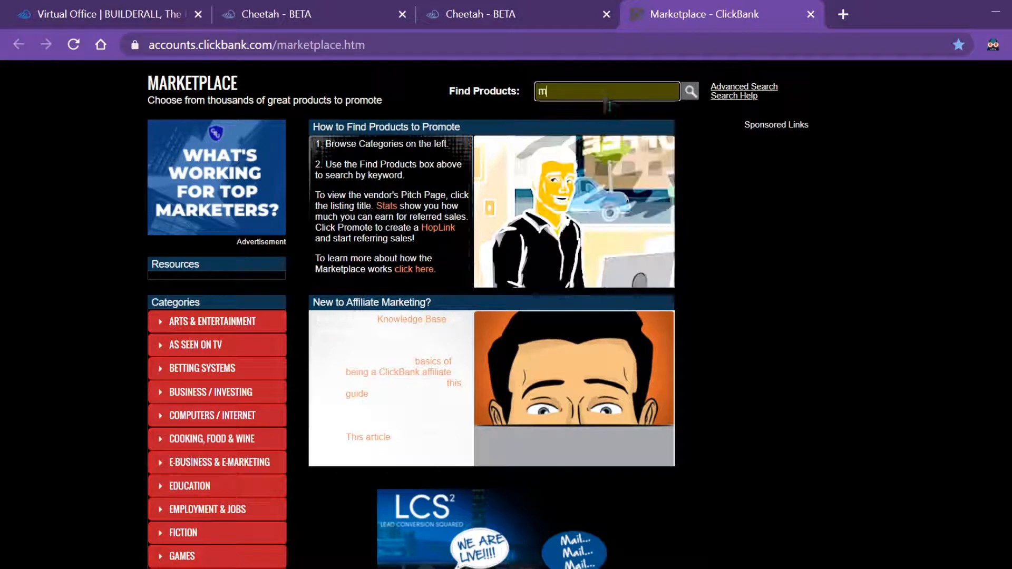
type("nifestion")
key("Return")
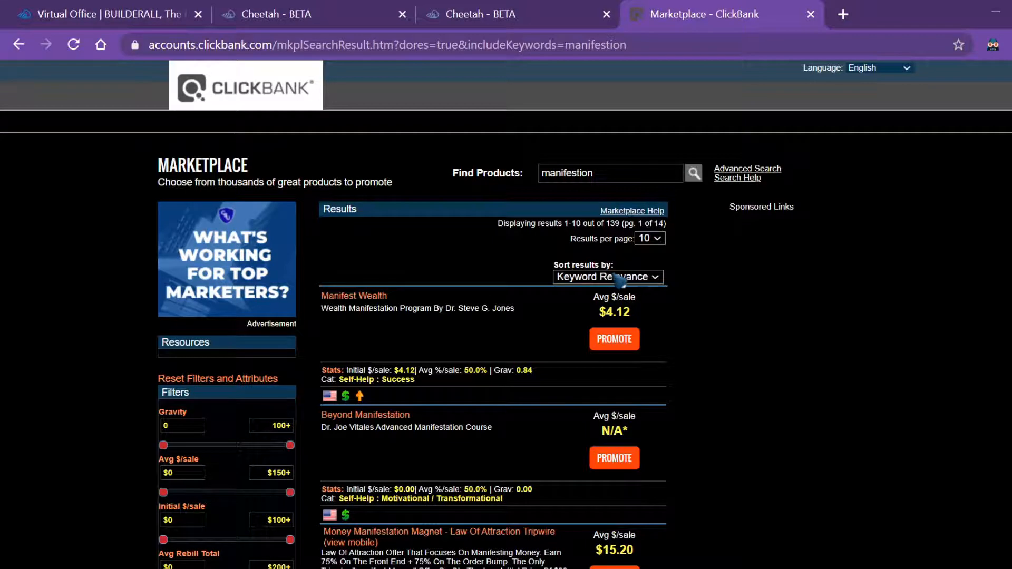
left_click(618, 280)
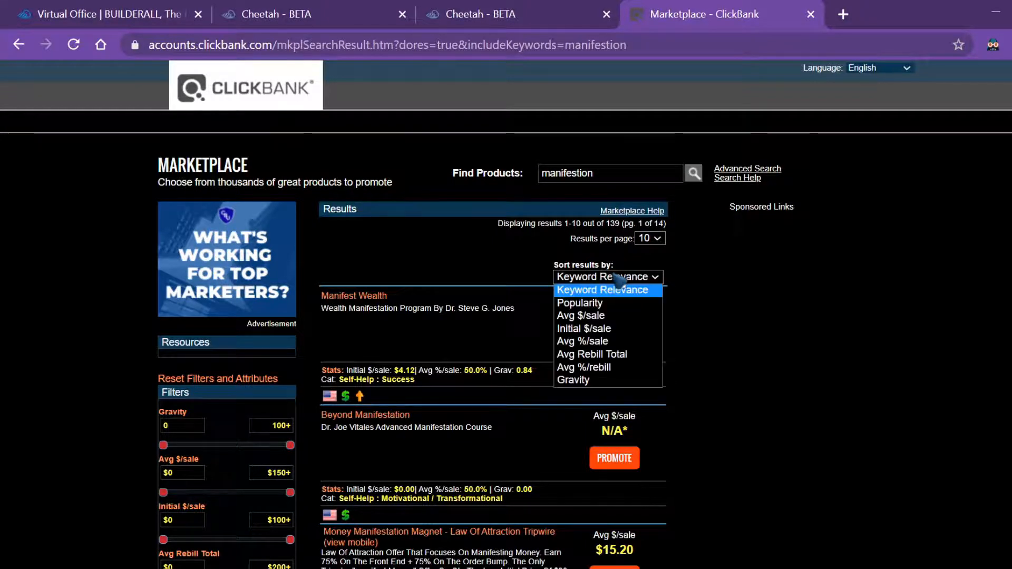
left_click(596, 380)
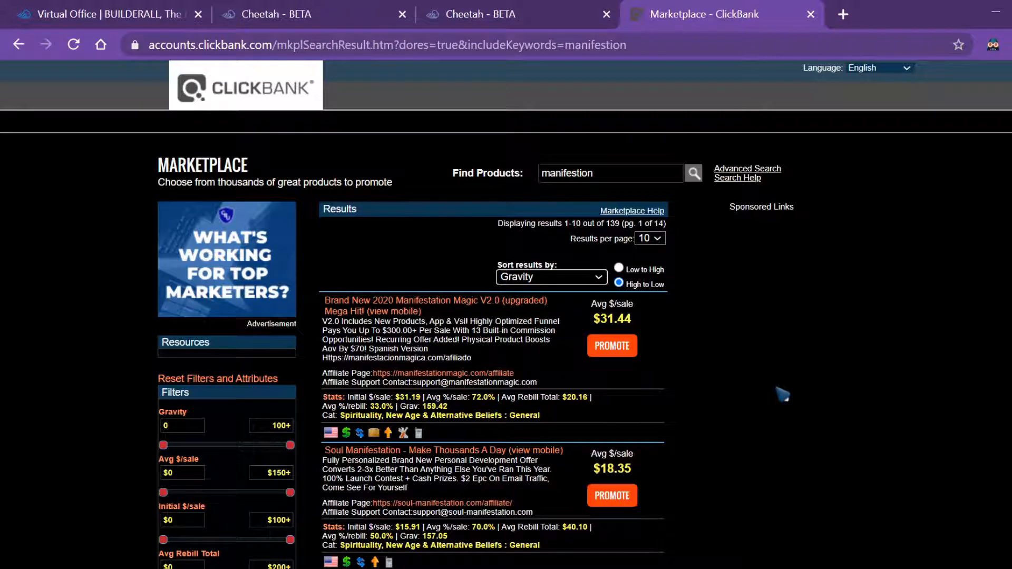
left_click(630, 355)
left_click(630, 355)
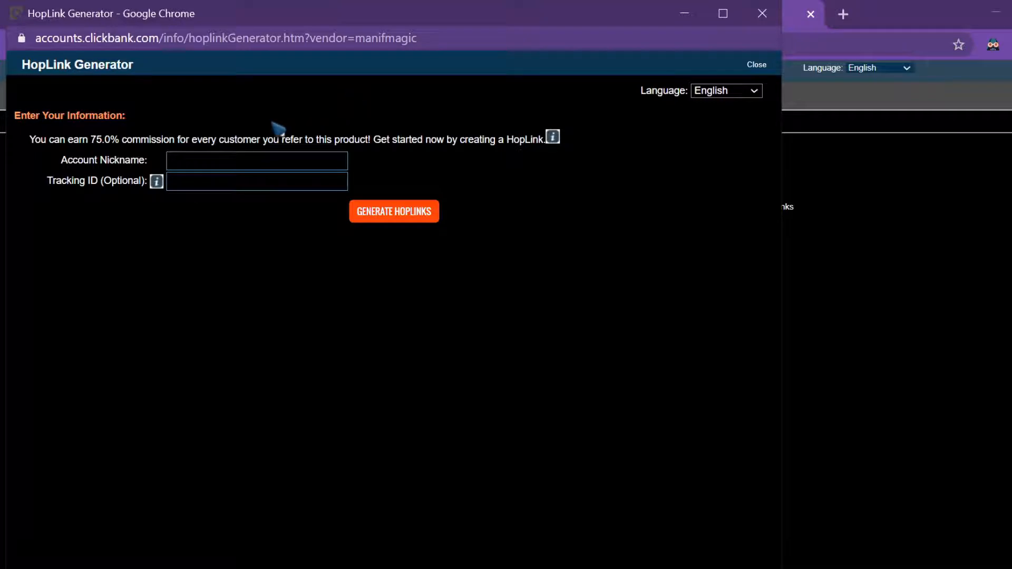
Generate the Manifestation Magic HopLink with your account nickname, copy it, and minimize the generator
left_click(253, 164)
left_click(232, 184)
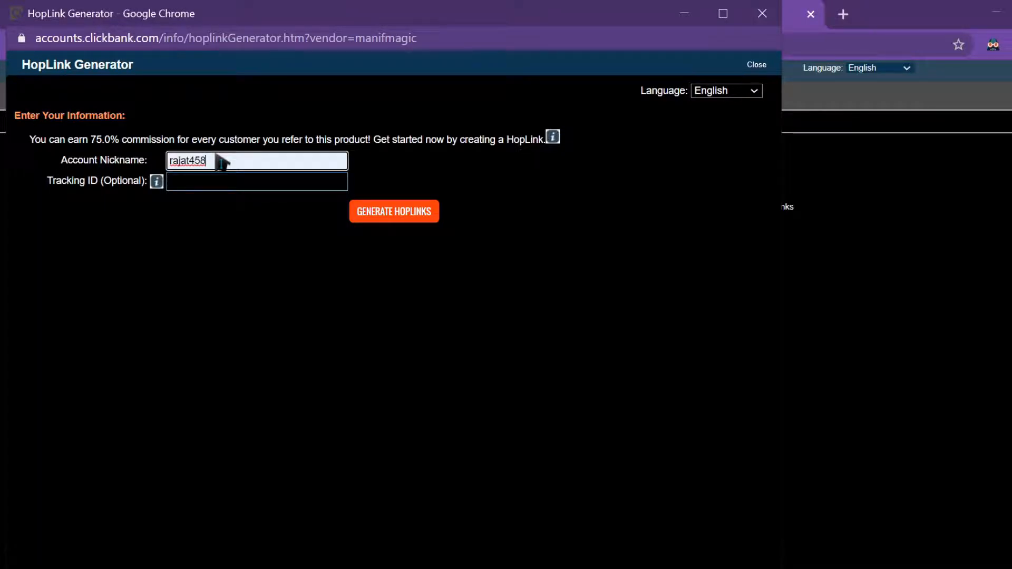
left_click(238, 176)
left_click(64, 248)
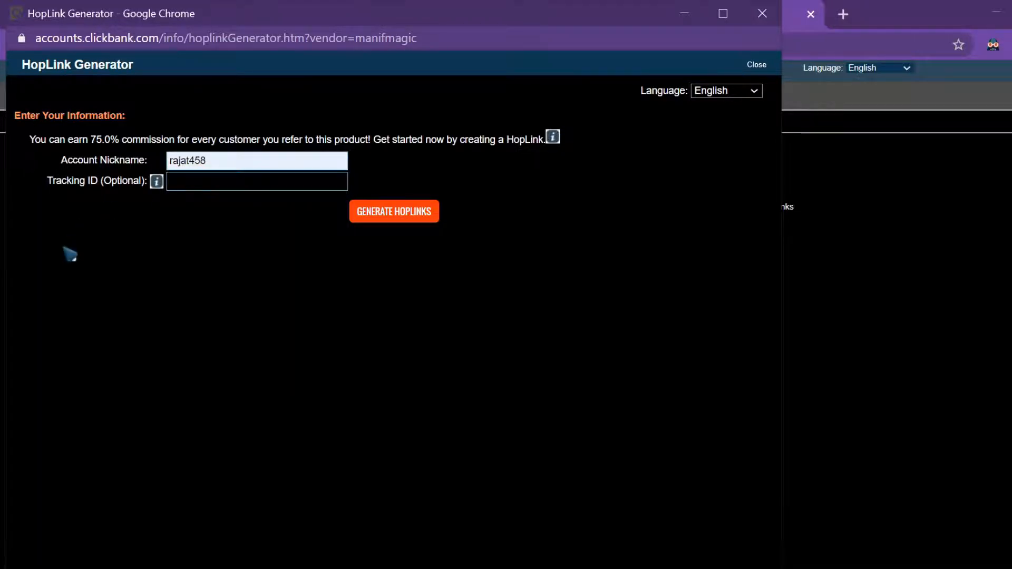
left_click(402, 214)
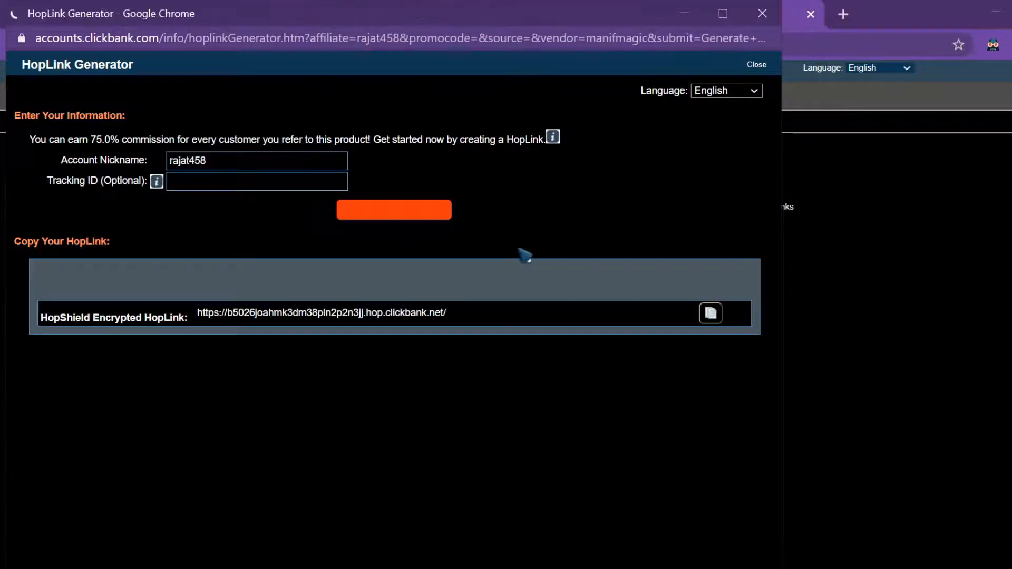
left_click(711, 322)
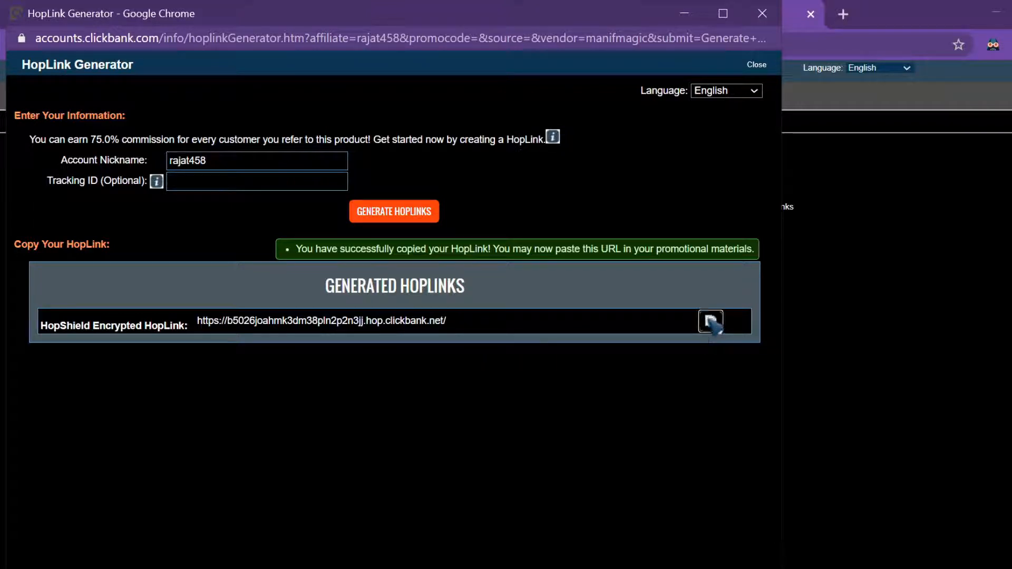
left_click(684, 14)
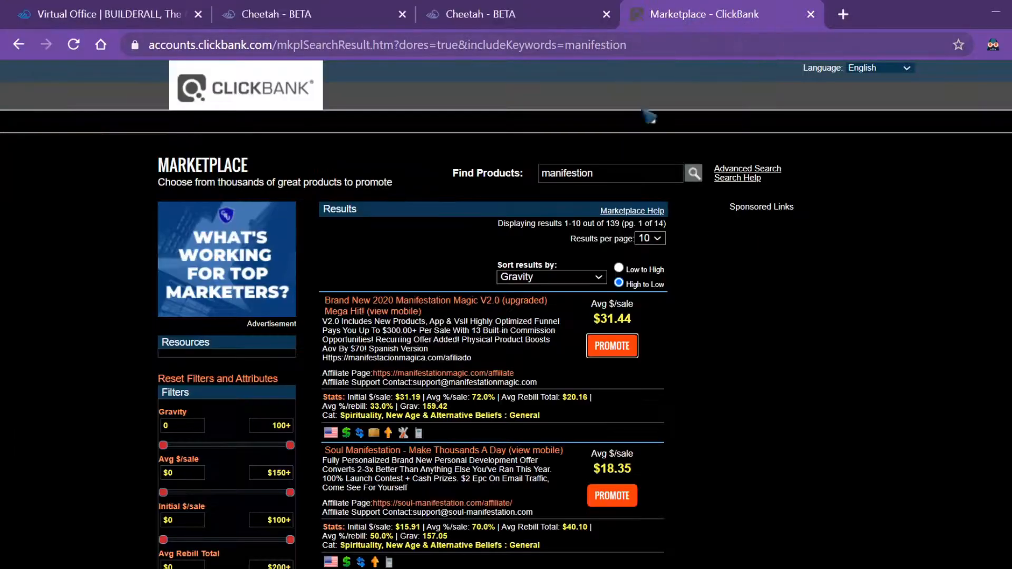
Return to the Cheetah editor showing the still-empty Home page
left_click(501, 17)
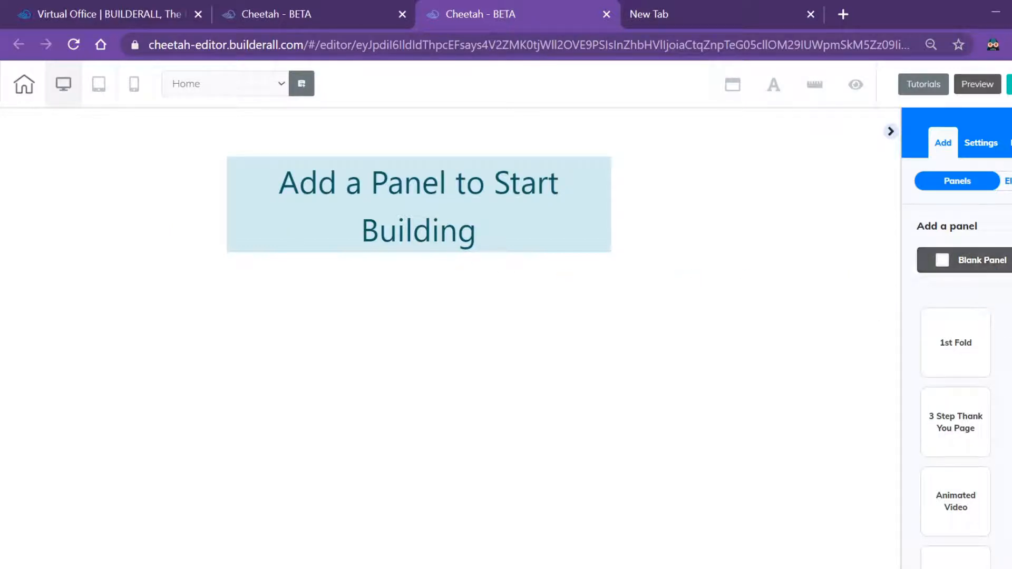
scroll(957, 338, "down", 2)
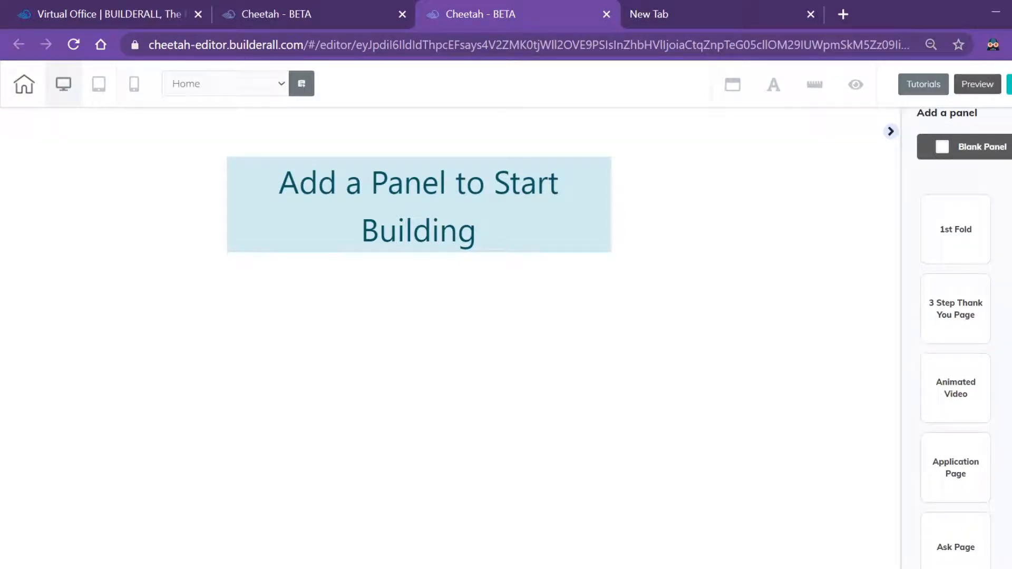
scroll(1006, 190, "down", 1)
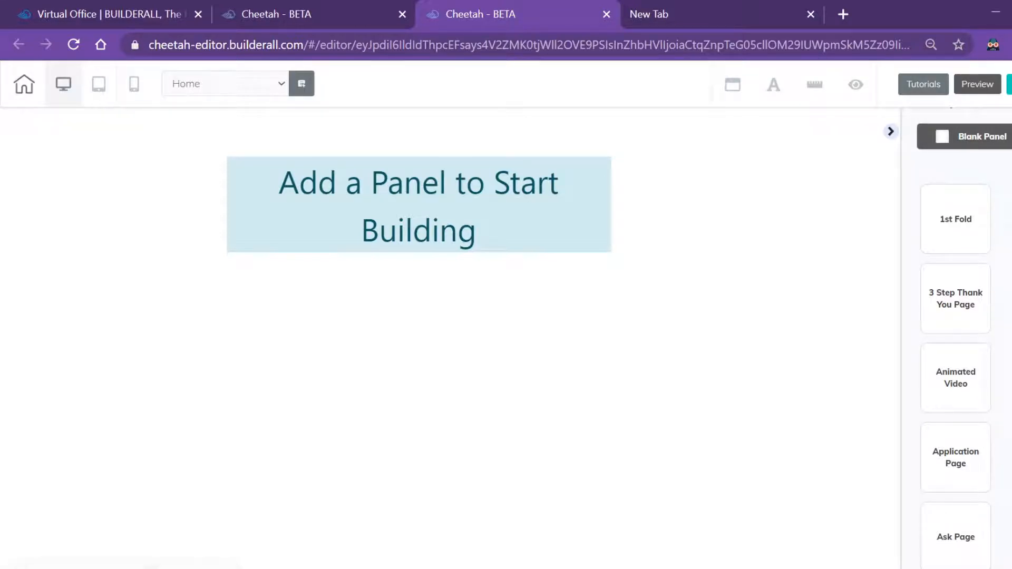
scroll(956, 337, "down", 5)
scroll(956, 337, "up", 5)
scroll(956, 337, "down", 3)
scroll(956, 337, "down", 3)
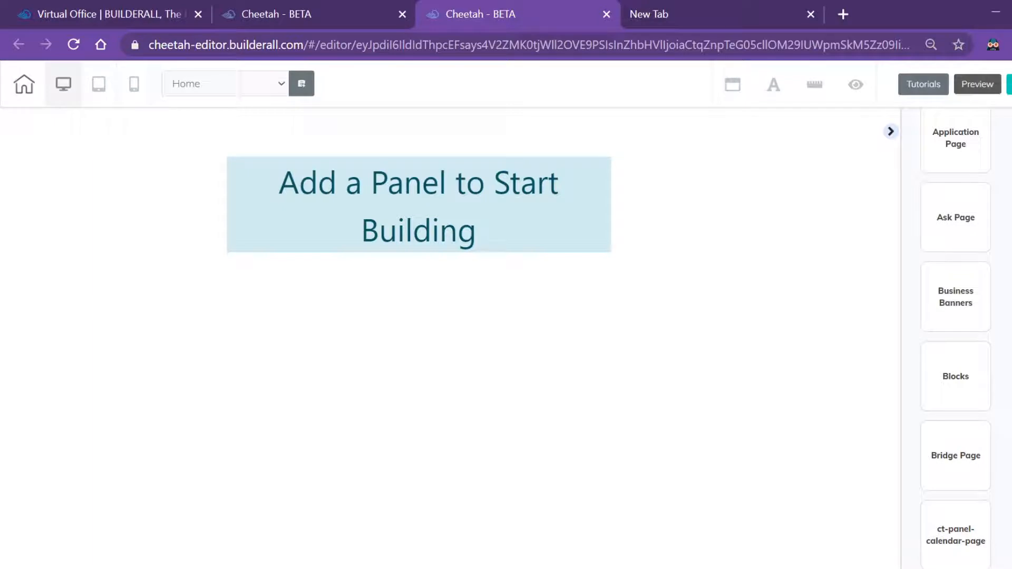
scroll(956, 338, "down", 1)
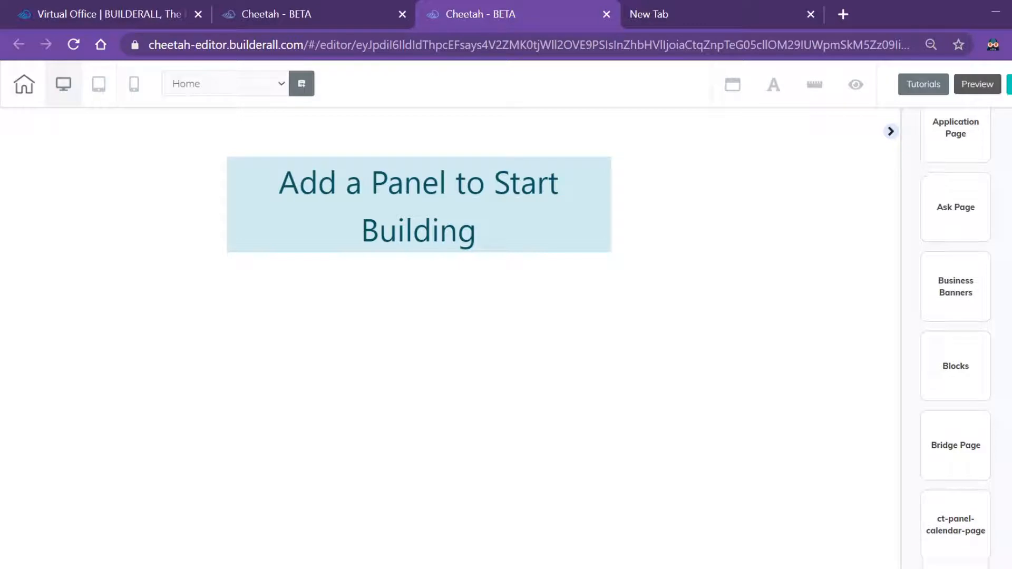
Open the Blocks library and browse the Full Block templates
left_click(963, 368)
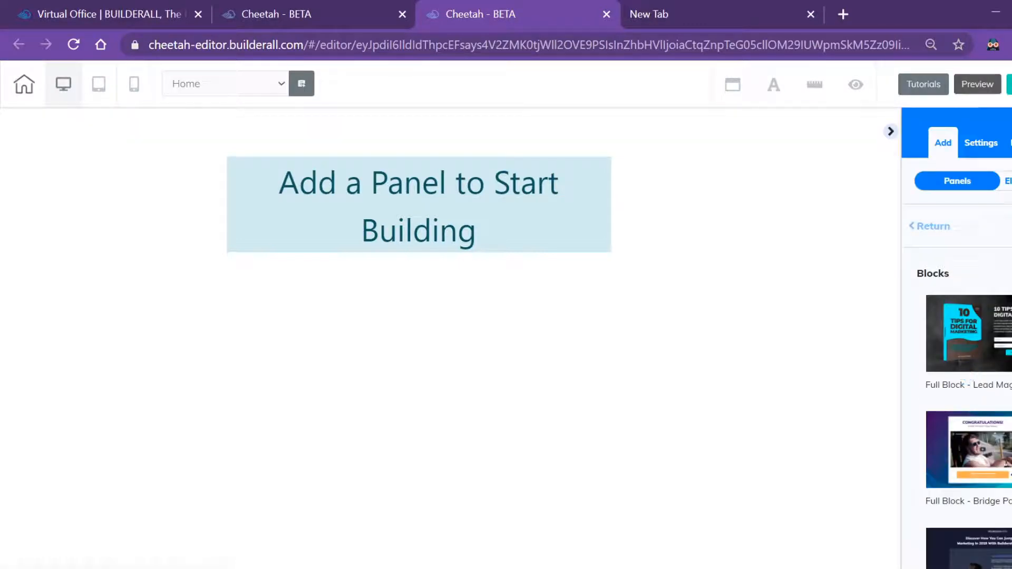
scroll(957, 337, "down", 3)
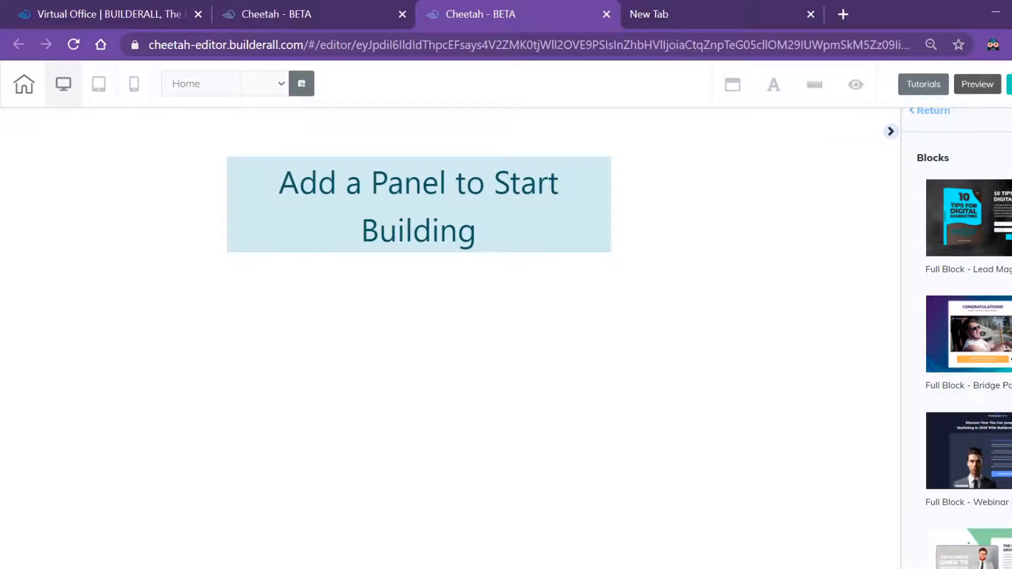
scroll(968, 337, "down", 6)
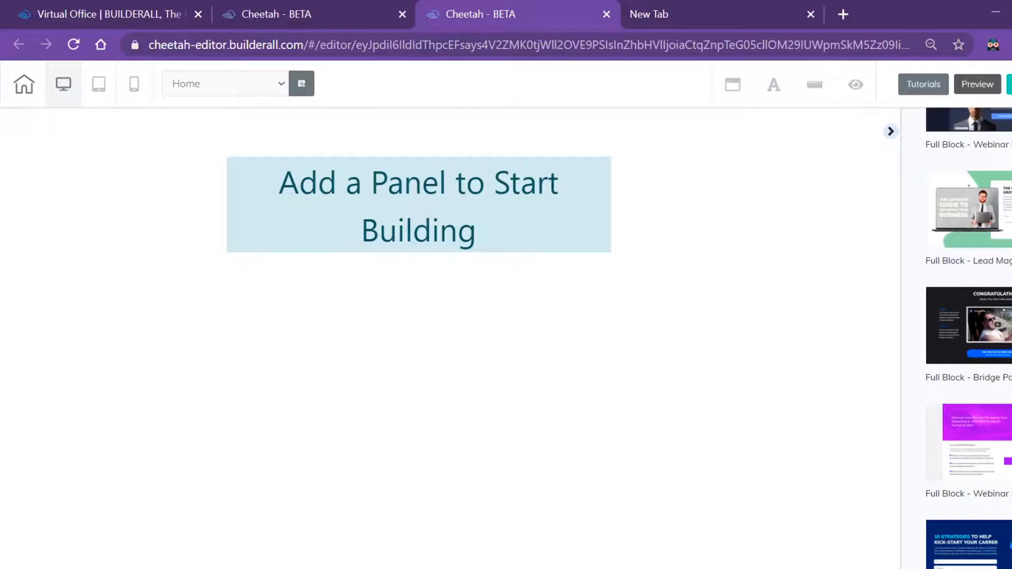
scroll(968, 337, "down", 5)
scroll(968, 337, "down", 7)
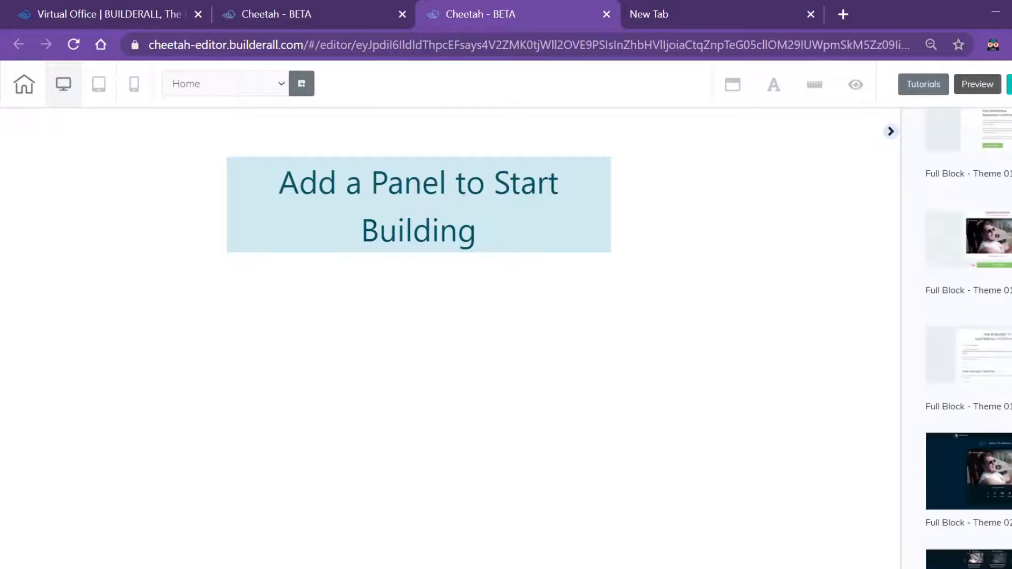
scroll(968, 338, "down", 3)
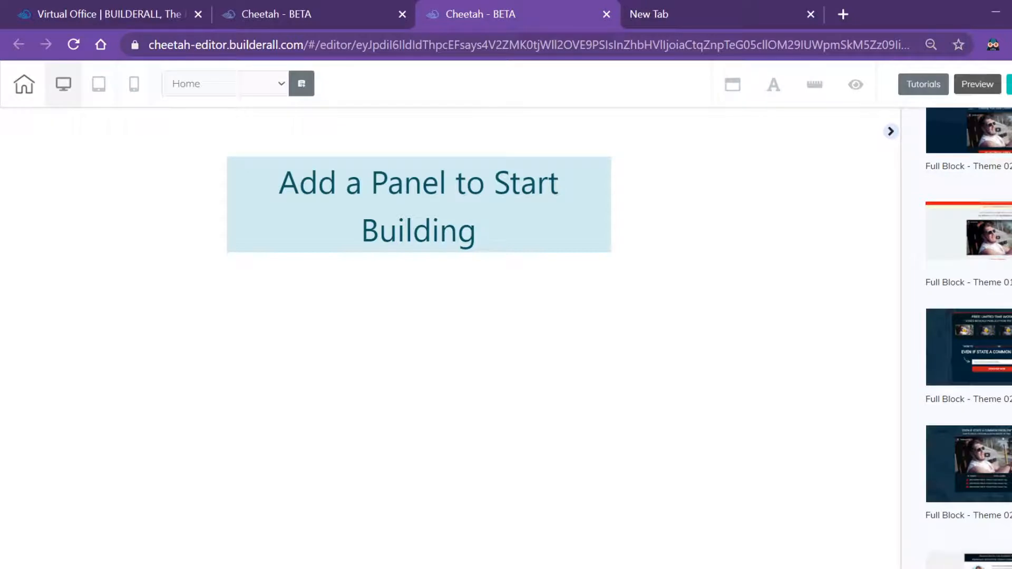
scroll(968, 337, "down", 7)
scroll(968, 337, "down", 7)
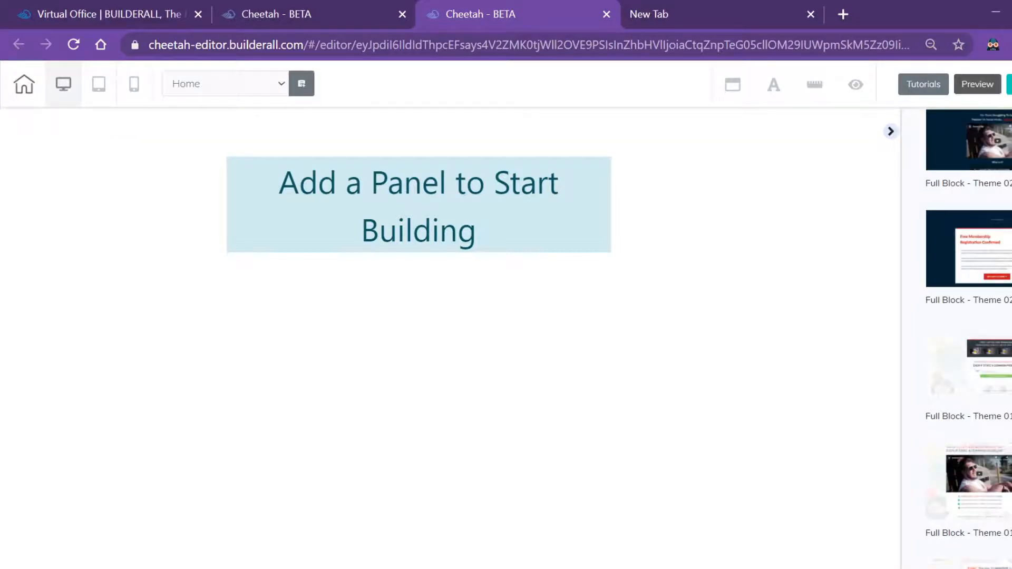
scroll(968, 337, "down", 5)
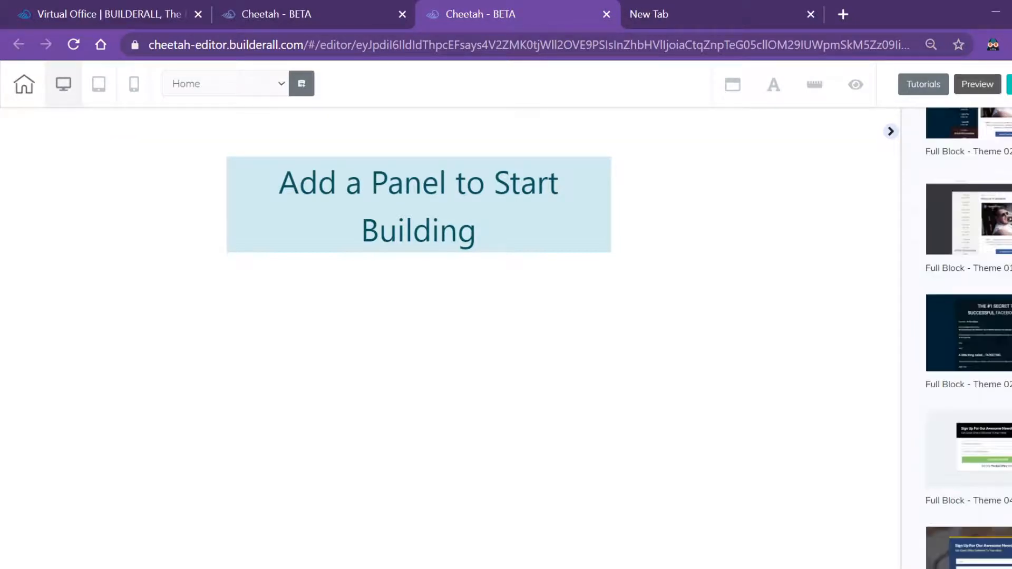
scroll(969, 337, "down", 3)
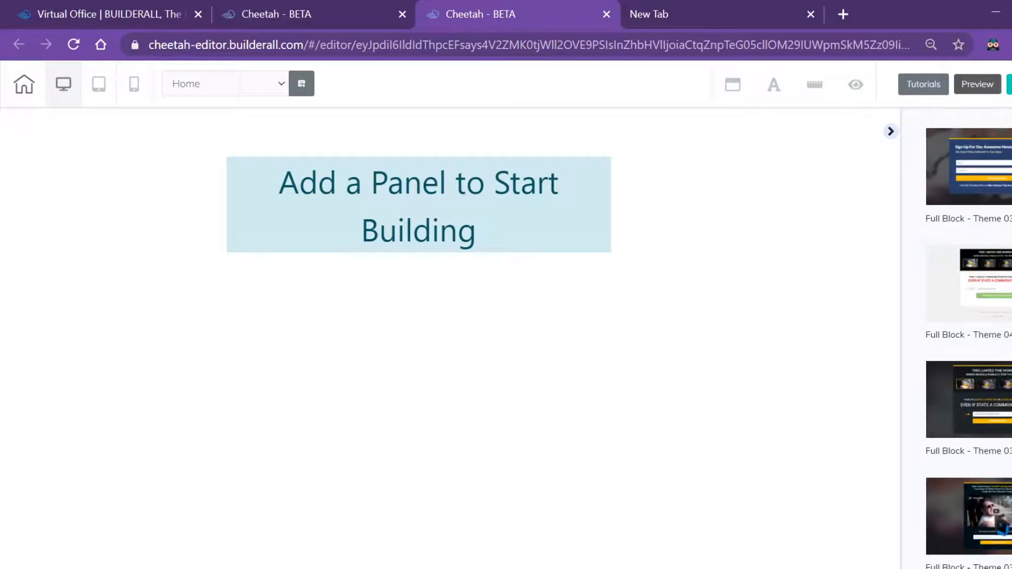
Place the dark Theme 03 Full Block on the page and inspect its YouTube video settings
left_click_drag(479, 250, 479, 250)
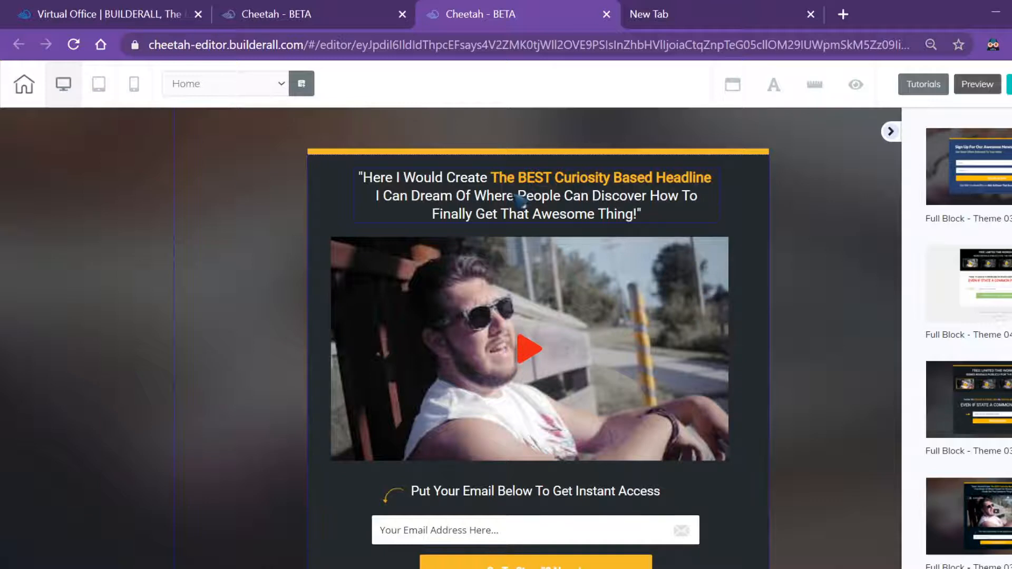
left_click(513, 194)
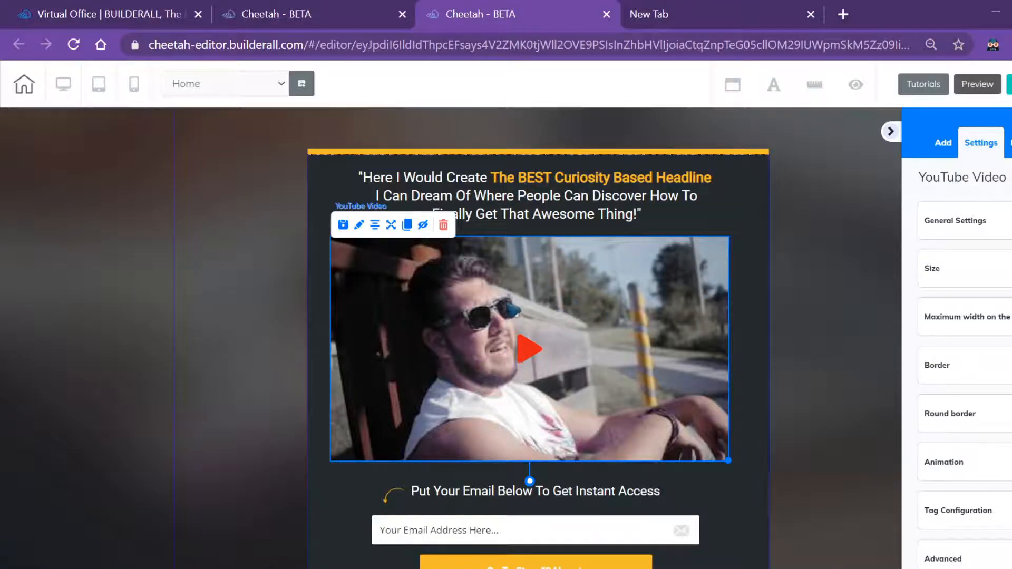
left_click(360, 228)
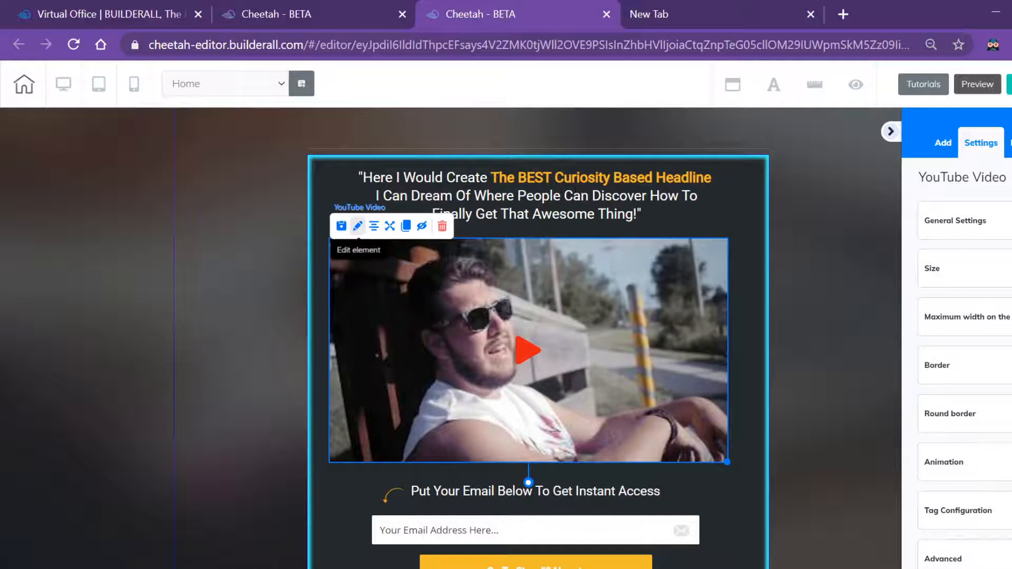
left_click(981, 220)
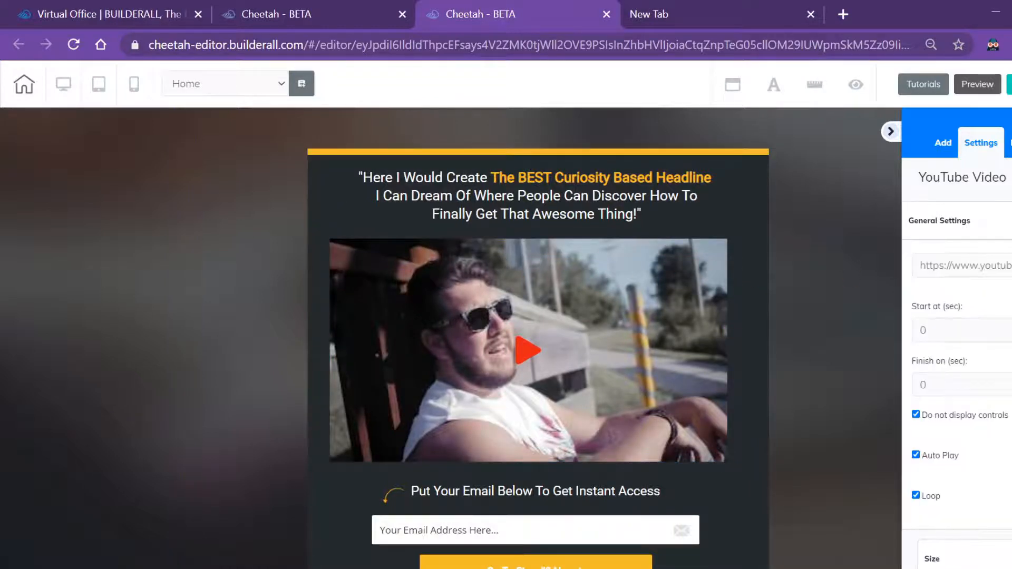
left_click(981, 221)
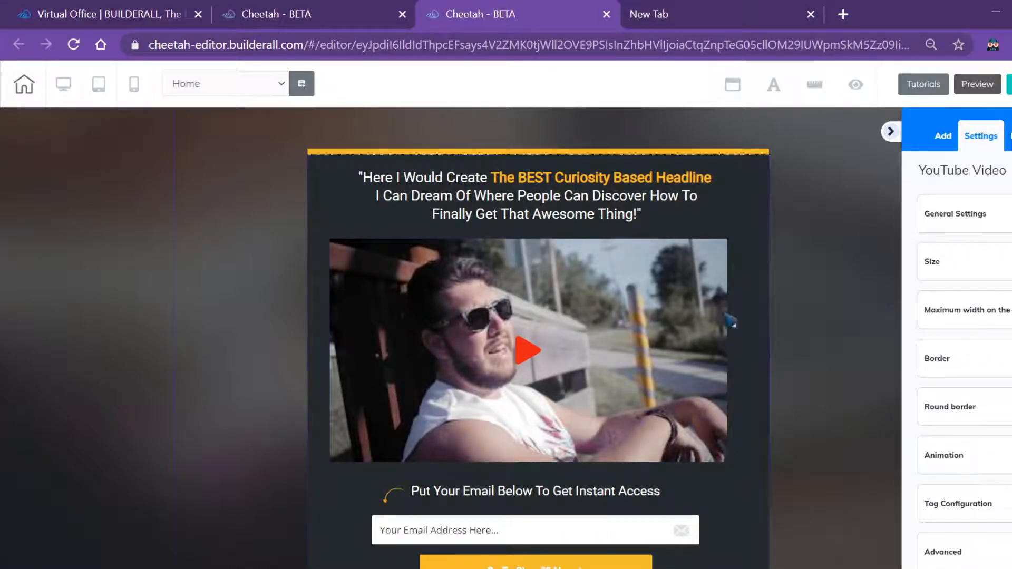
Delete the block's YouTube video element and confirm its removal
left_click(521, 321)
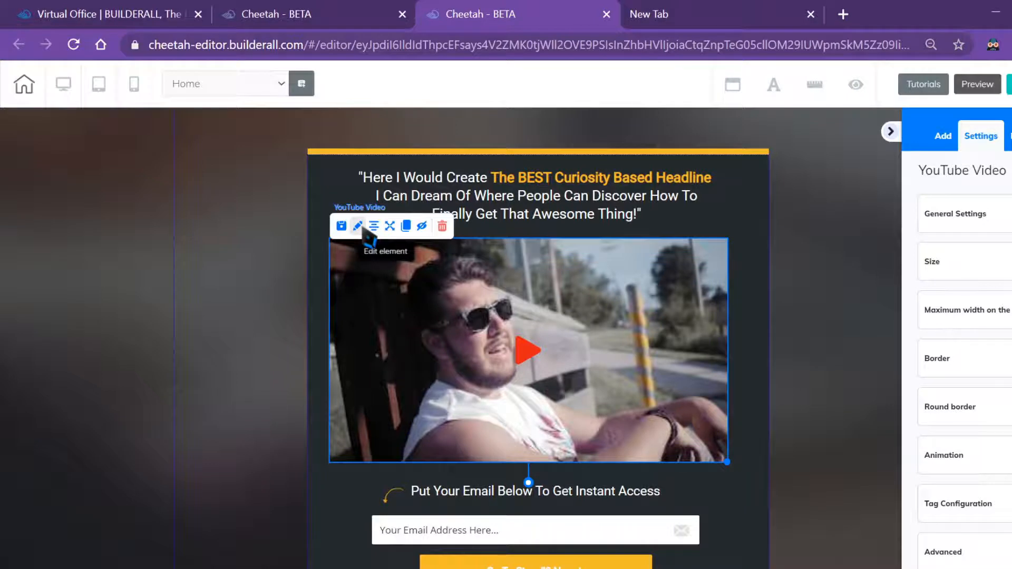
left_click(360, 227)
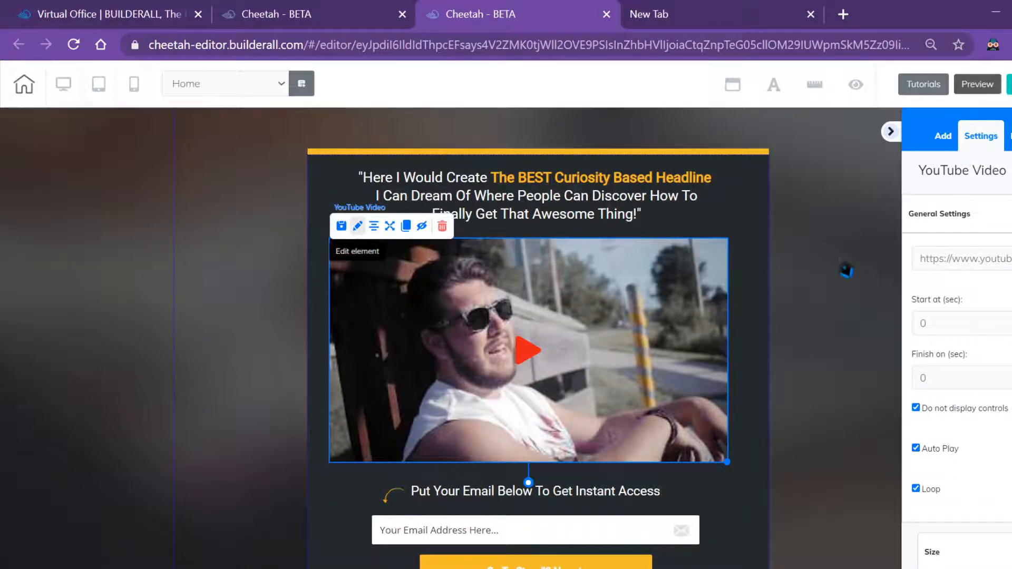
left_click(156, 257)
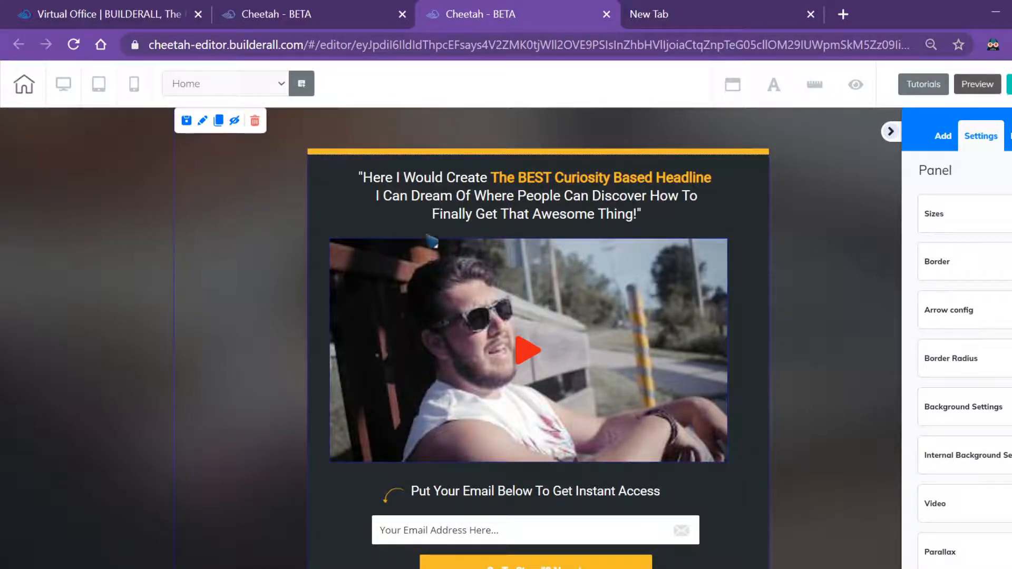
left_click(476, 309)
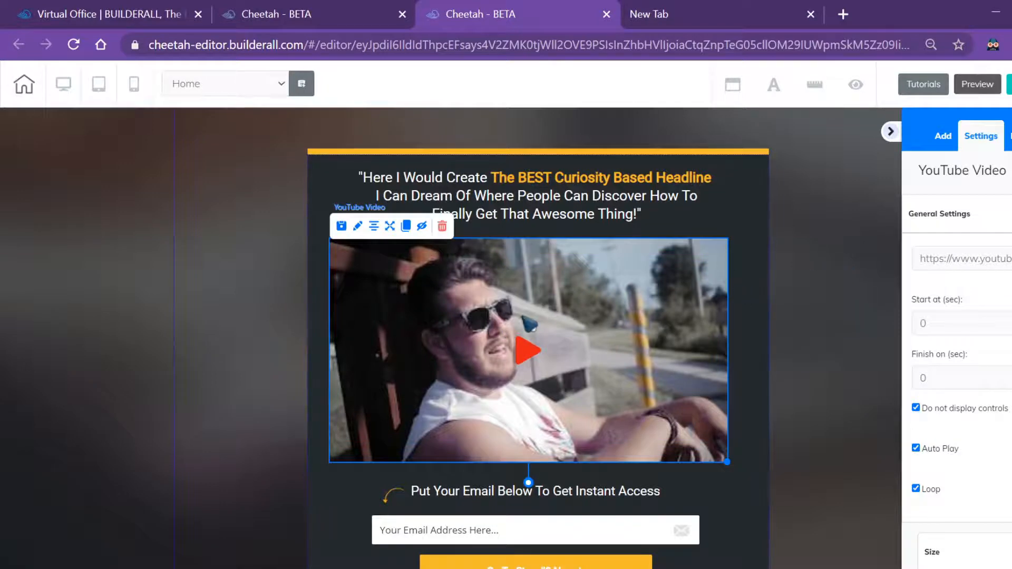
left_click(442, 230)
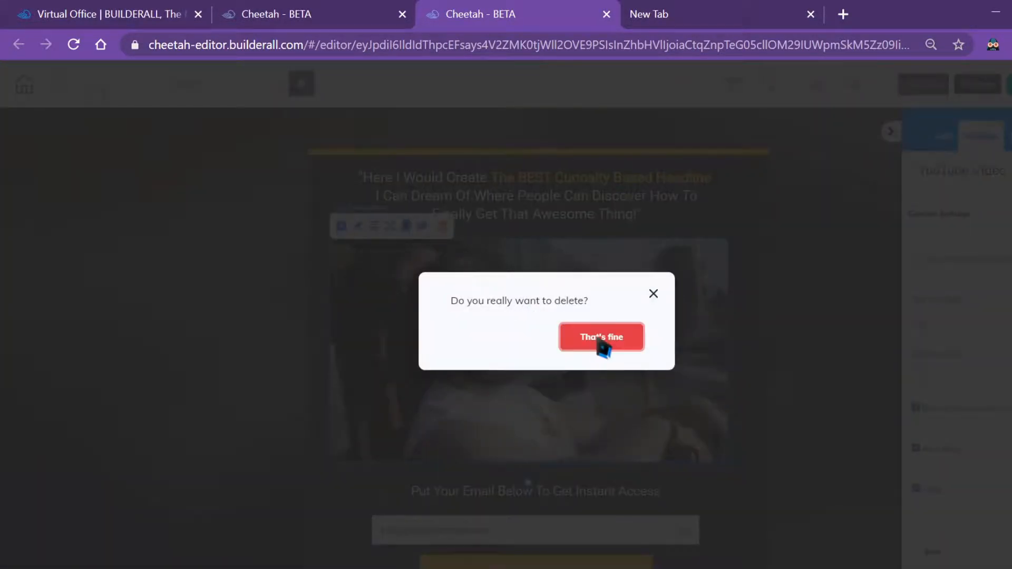
left_click(600, 344)
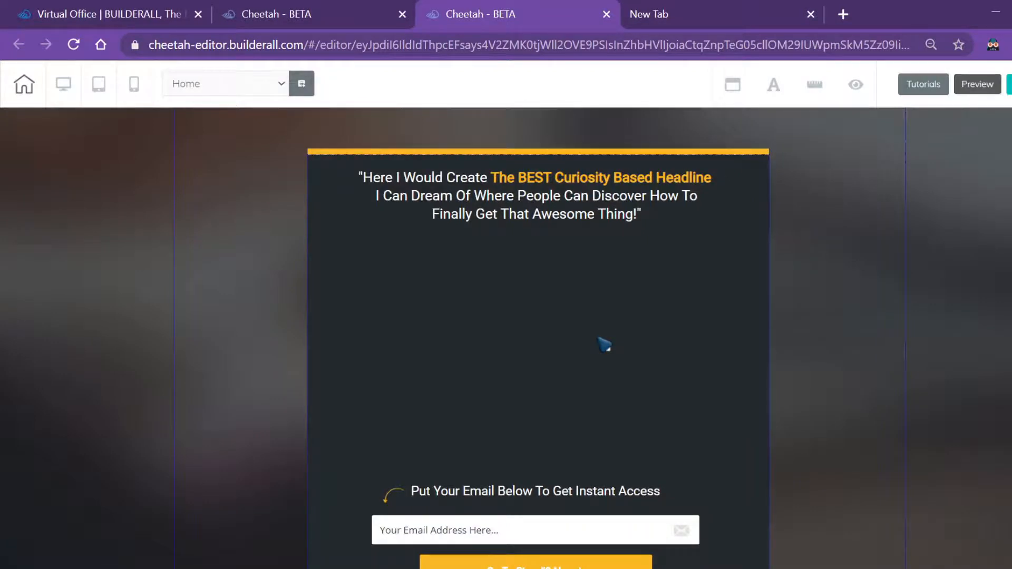
Drop an Image 3D element with the stock laptop picture where the video was, under the headline
left_click(598, 339)
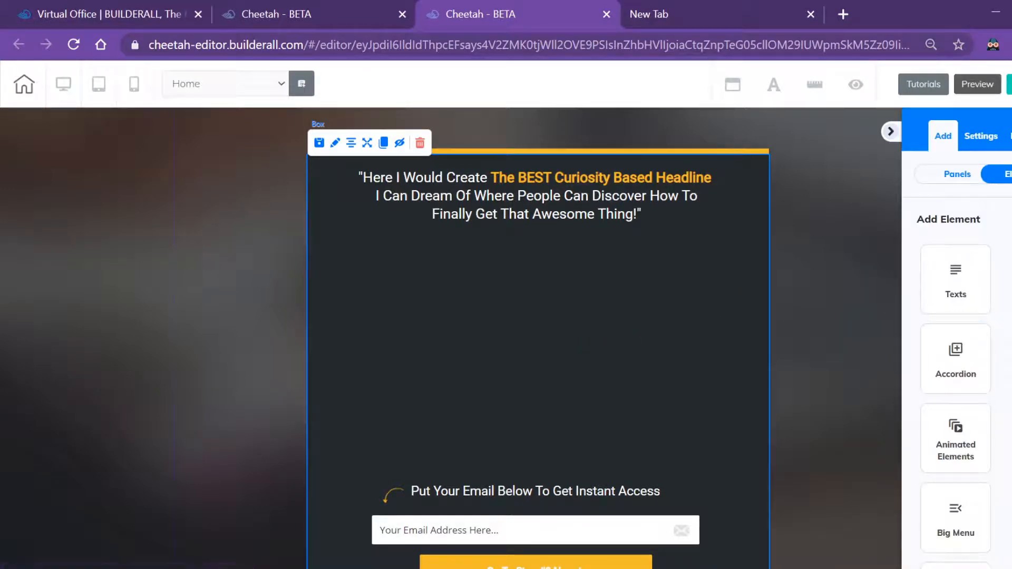
left_click(968, 177)
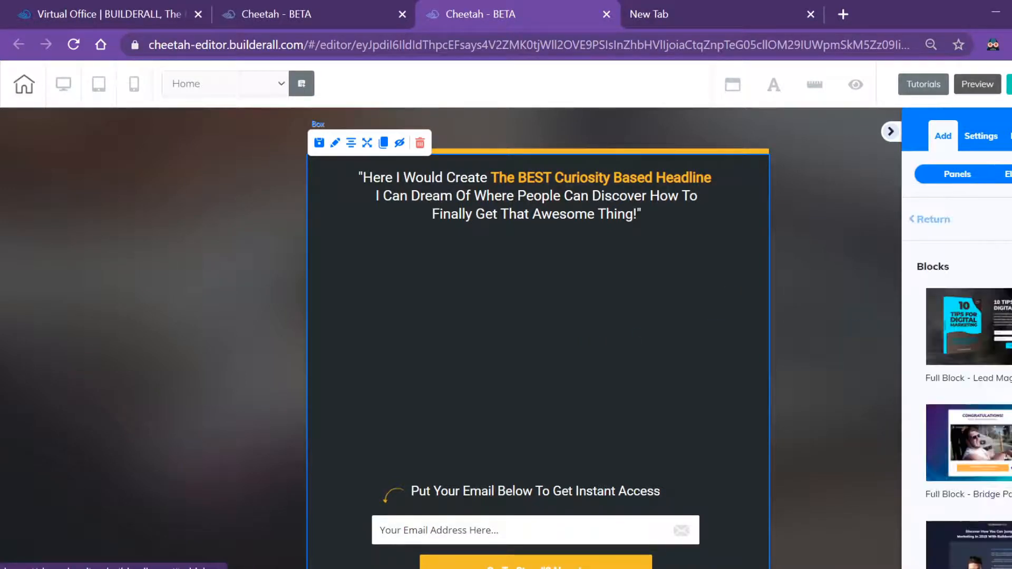
scroll(955, 338, "down", 7)
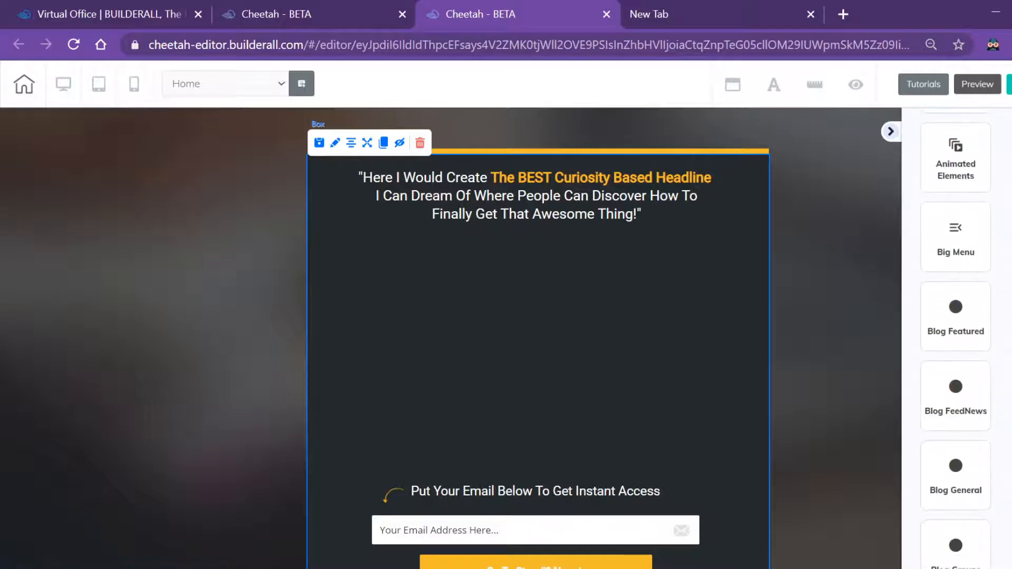
scroll(956, 337, "down", 10)
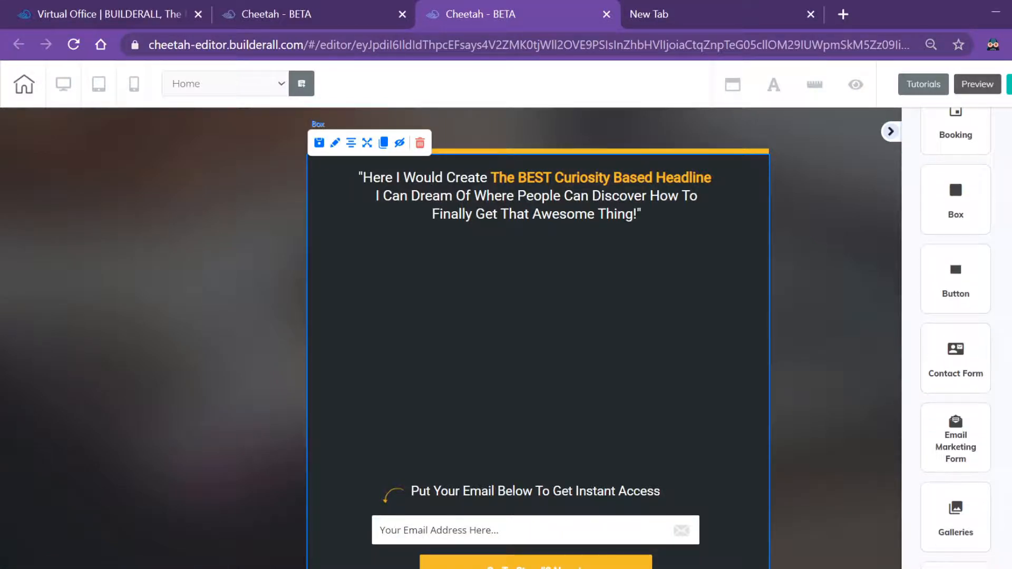
scroll(956, 337, "down", 8)
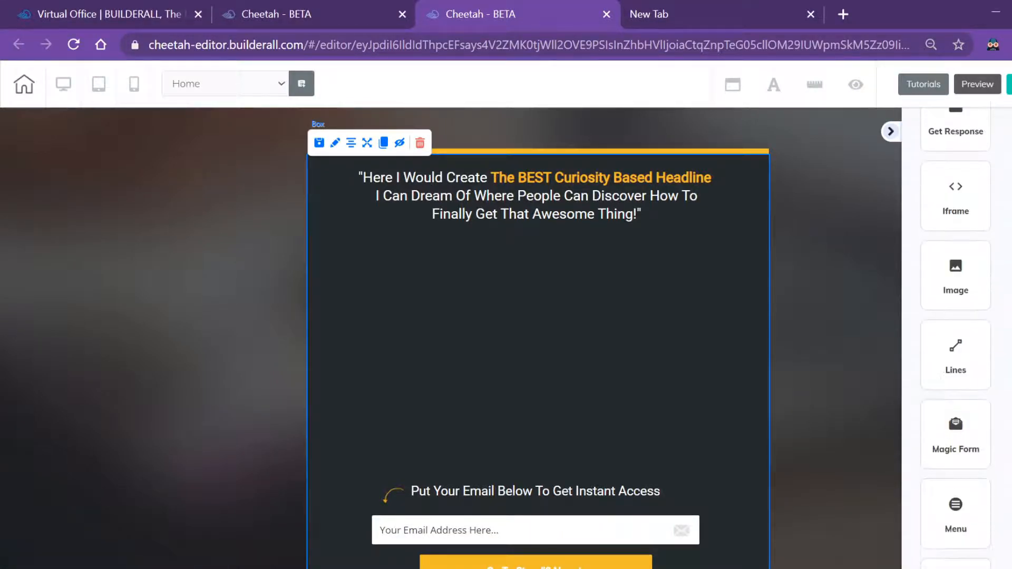
left_click(969, 285)
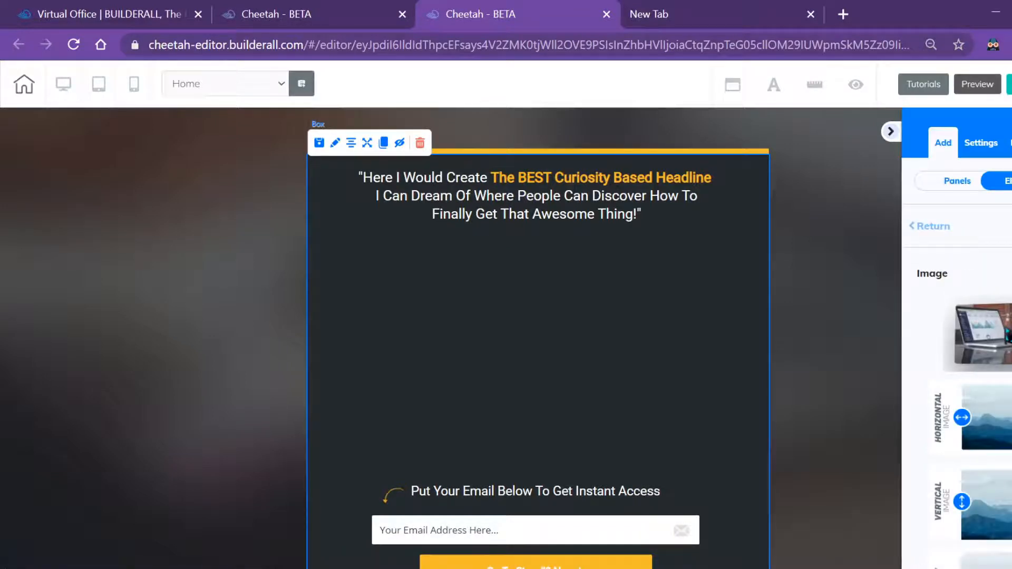
left_click_drag(991, 337, 700, 303)
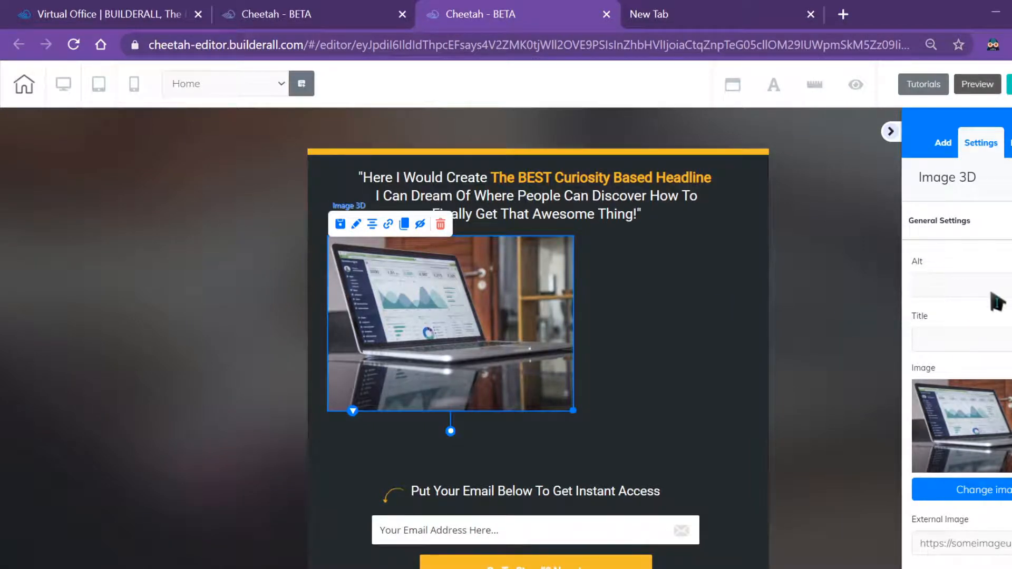
scroll(975, 339, "down", 3)
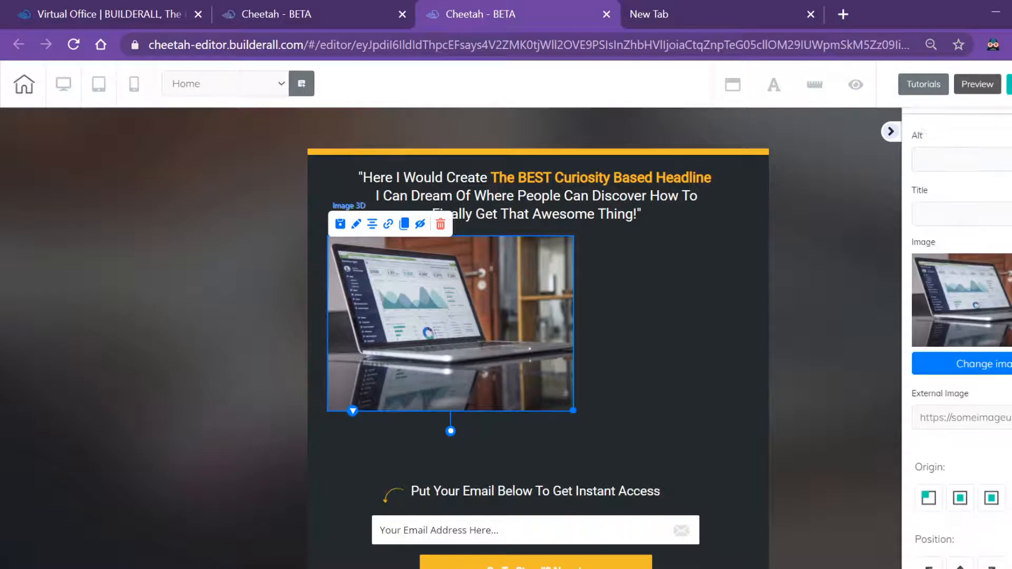
Swap the laptop picture for the uploaded fsgdh 'Push Play To Start' image from User files and save
left_click(978, 338)
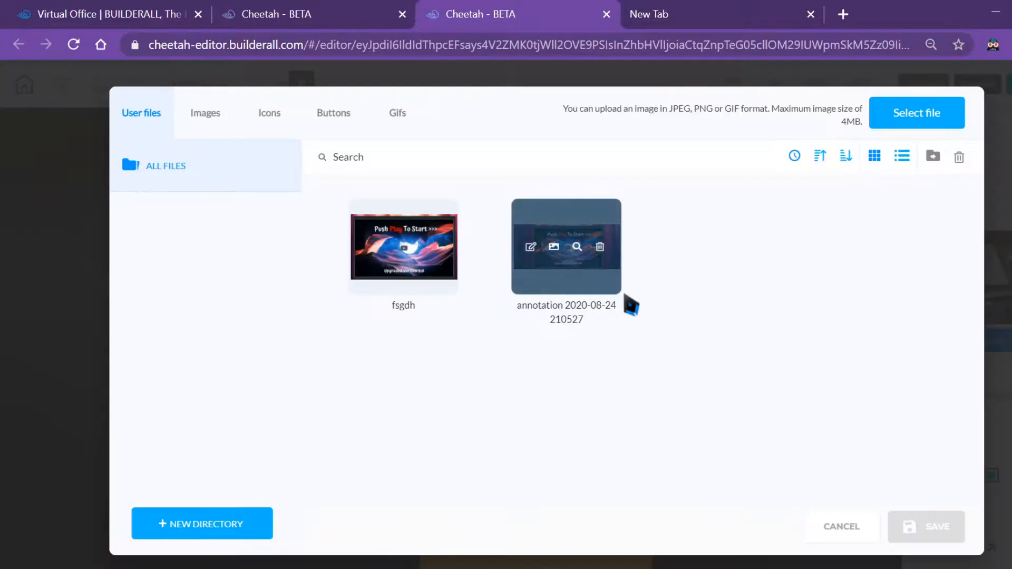
left_click(420, 284)
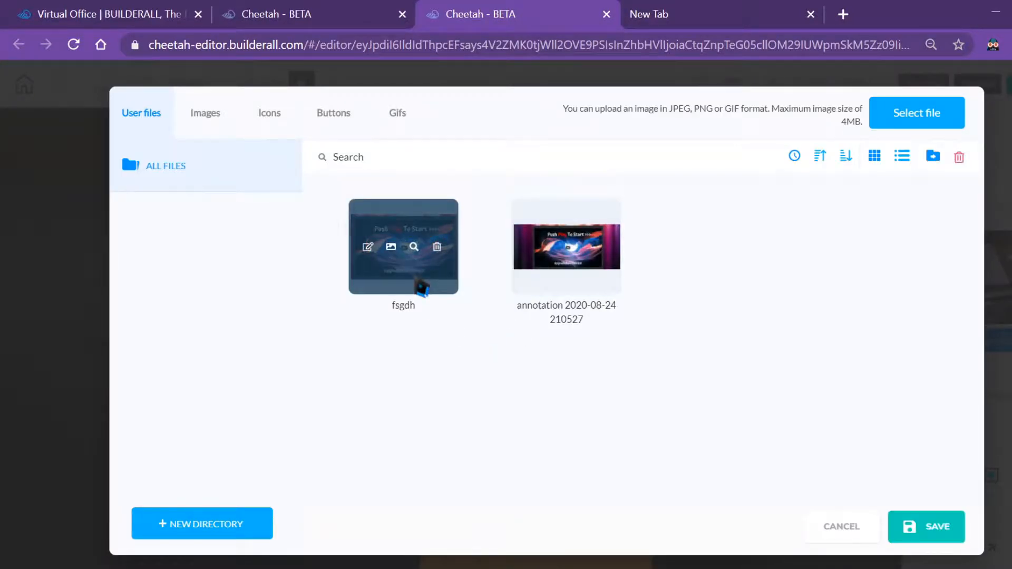
left_click(945, 529)
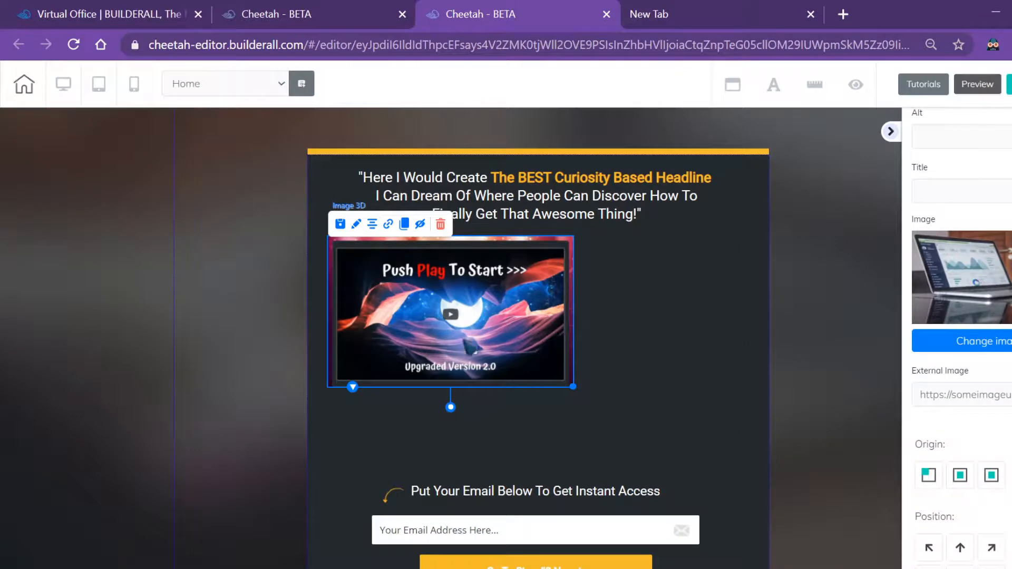
Stretch the Push Play To Start image to nearly full box width and centre it above the email prompt
mouse_move(485, 334)
left_mouse_down()
mouse_move(474, 335)
mouse_move(486, 344)
left_mouse_up()
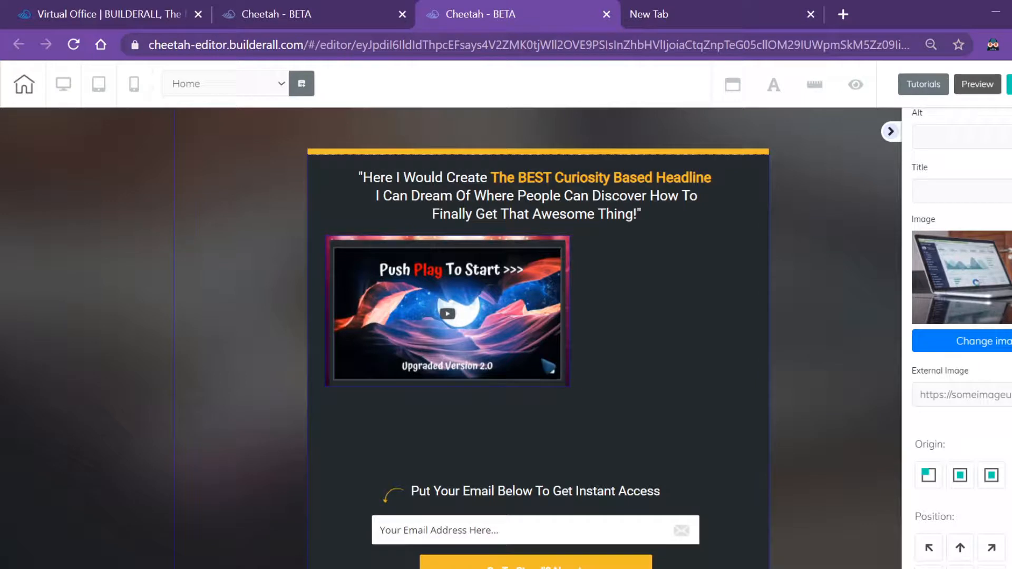
left_click(537, 355)
mouse_move(543, 362)
left_mouse_down()
mouse_move(599, 401)
mouse_move(546, 354)
left_mouse_up()
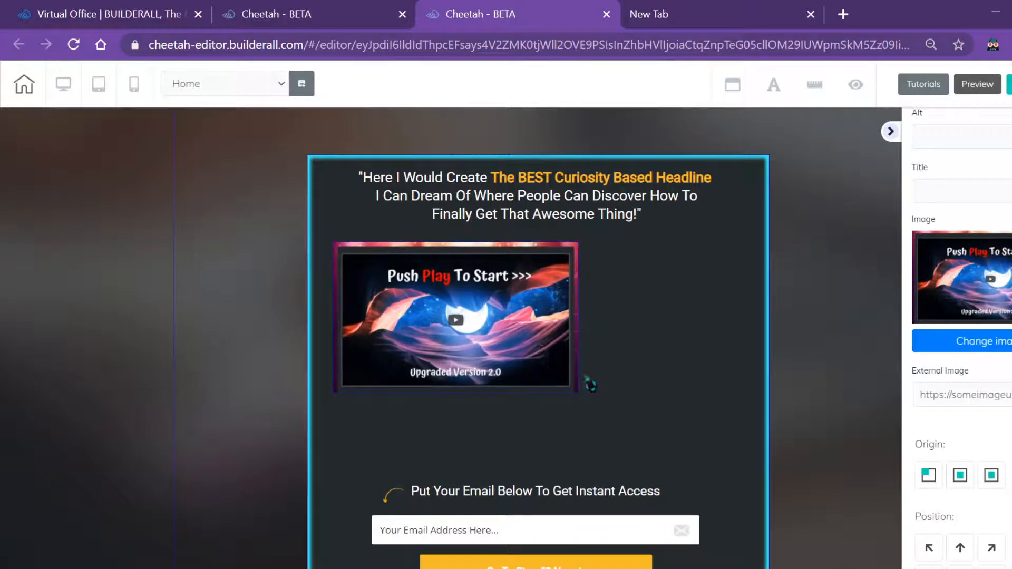
left_click(544, 359)
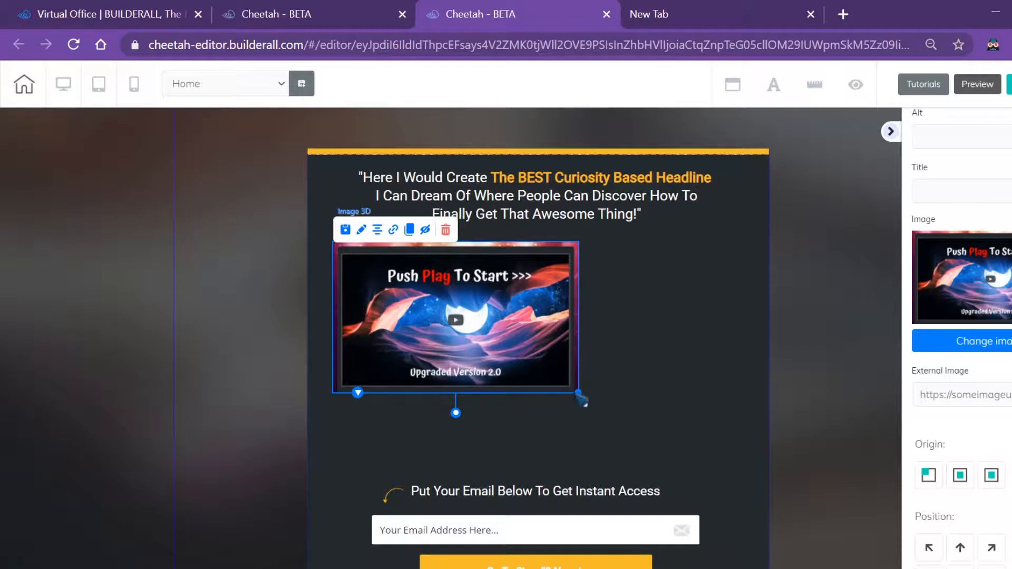
left_click_drag(580, 399, 708, 470)
left_click_drag(571, 399, 584, 394)
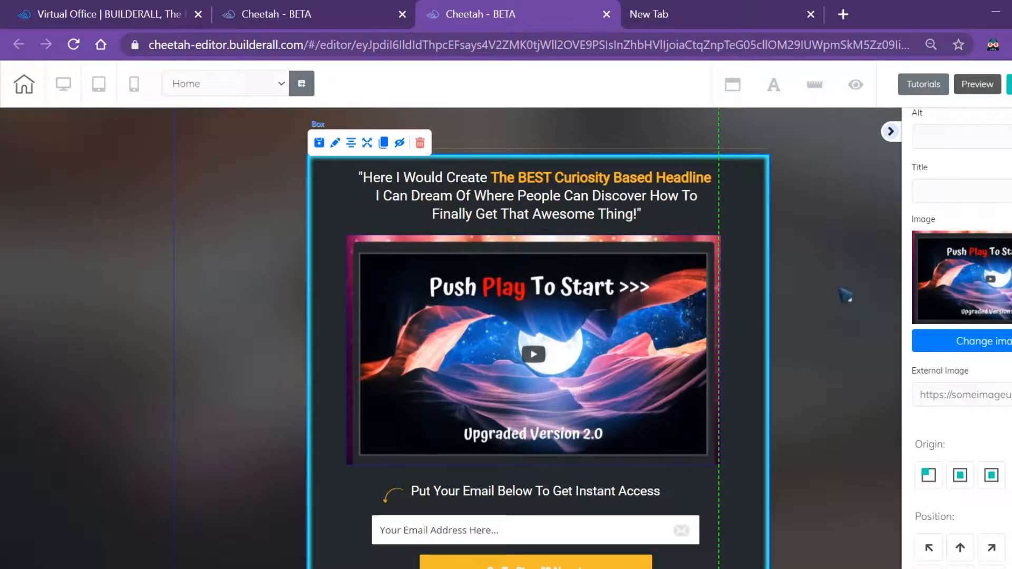
left_click(687, 477)
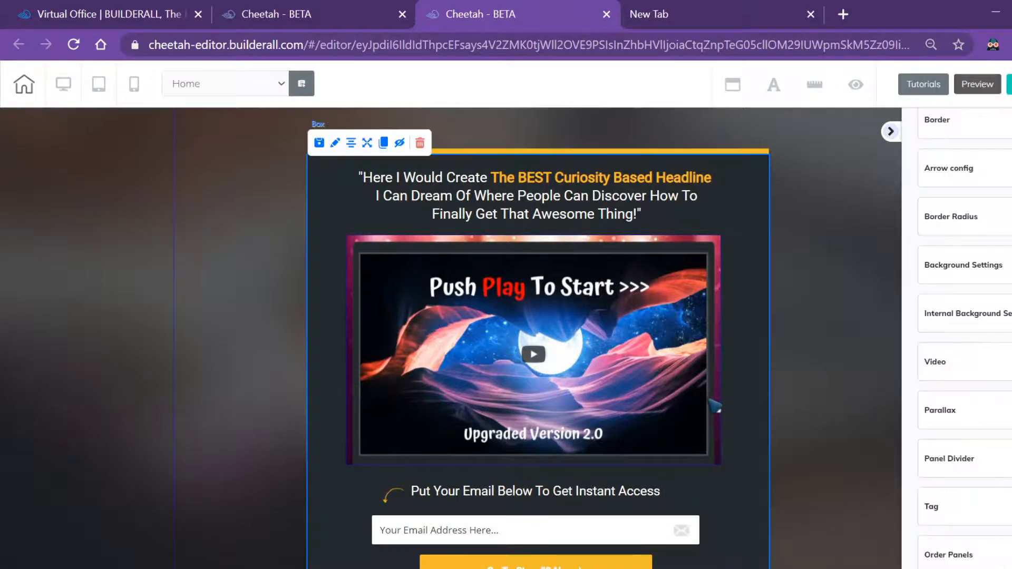
scroll(715, 416, "down", 2)
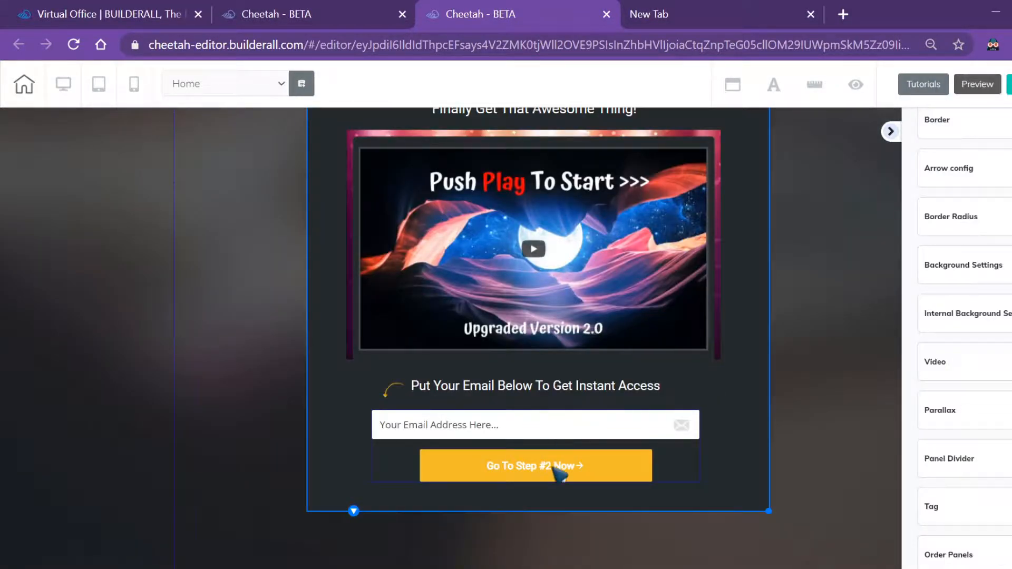
Shift the email prompt text and its small arrow slightly into position
left_click(430, 429)
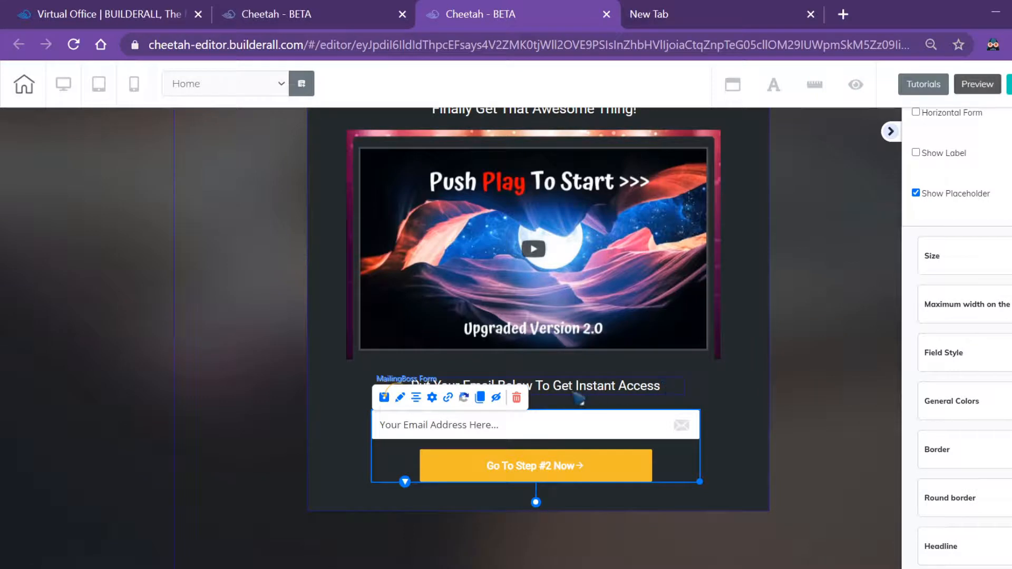
left_click(533, 390)
left_click_drag(534, 391, 404, 395)
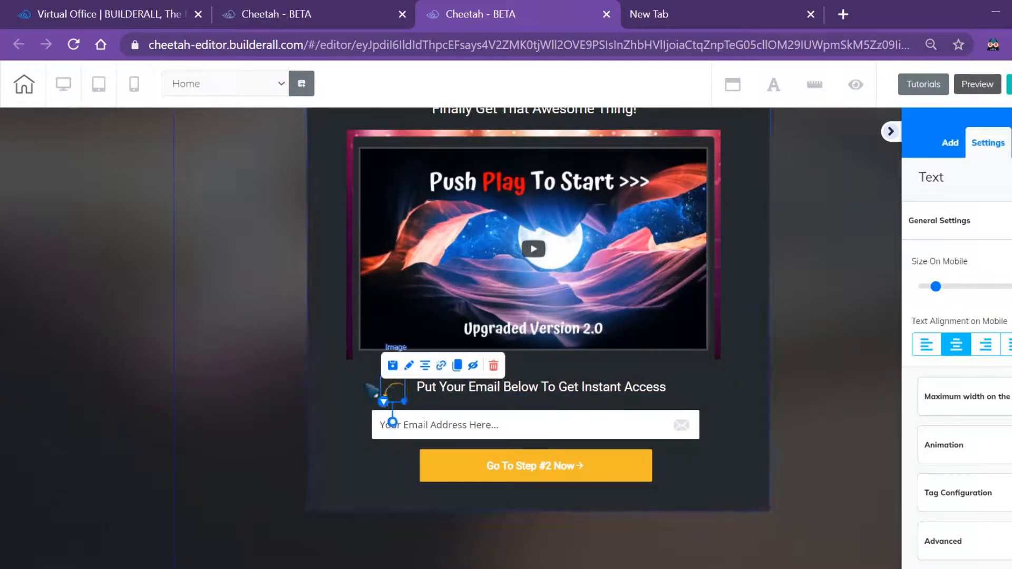
left_click_drag(394, 393, 402, 393)
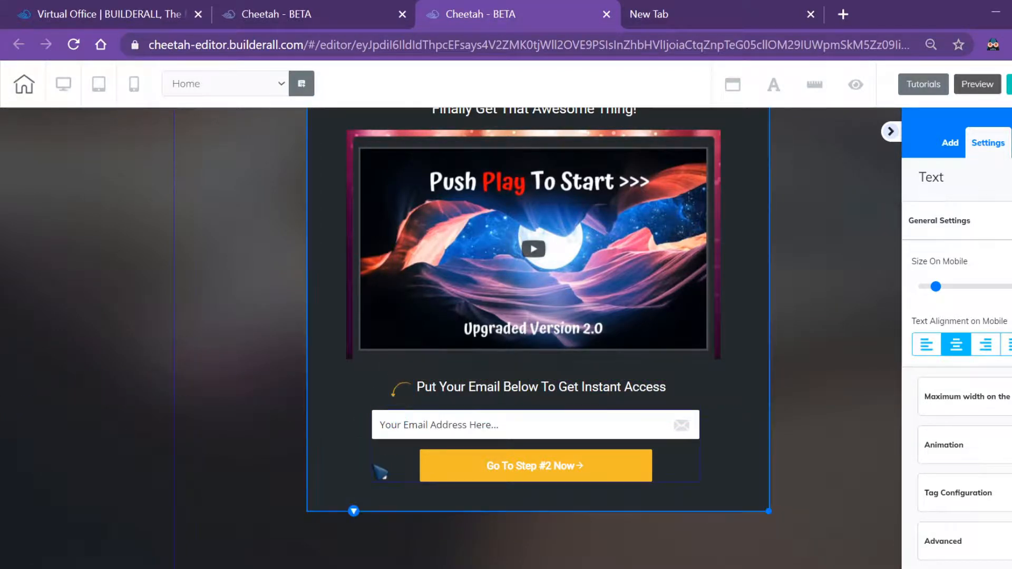
Select the MailingBoss form and expand its Headline text settings
left_click(544, 473)
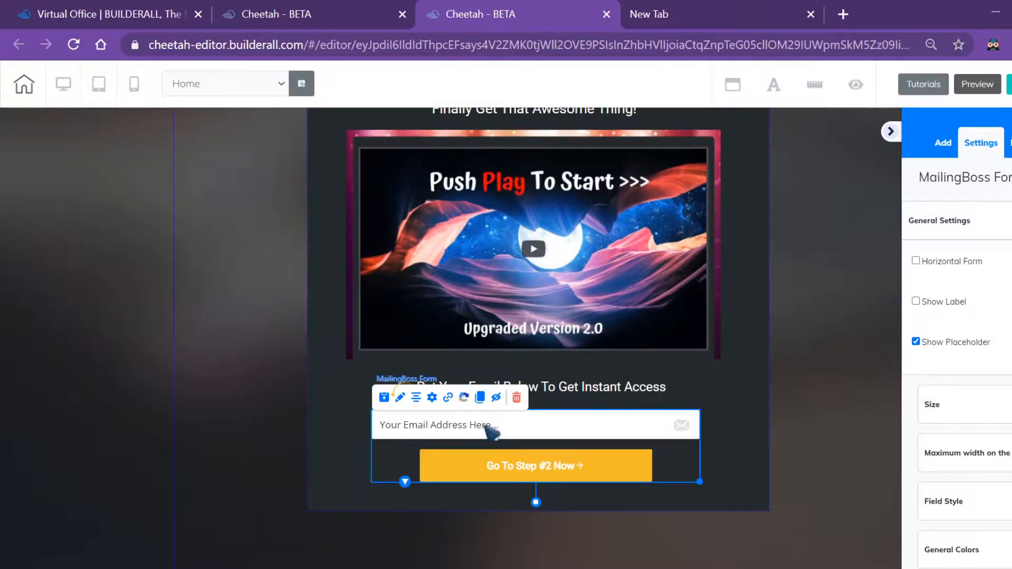
left_click(413, 404)
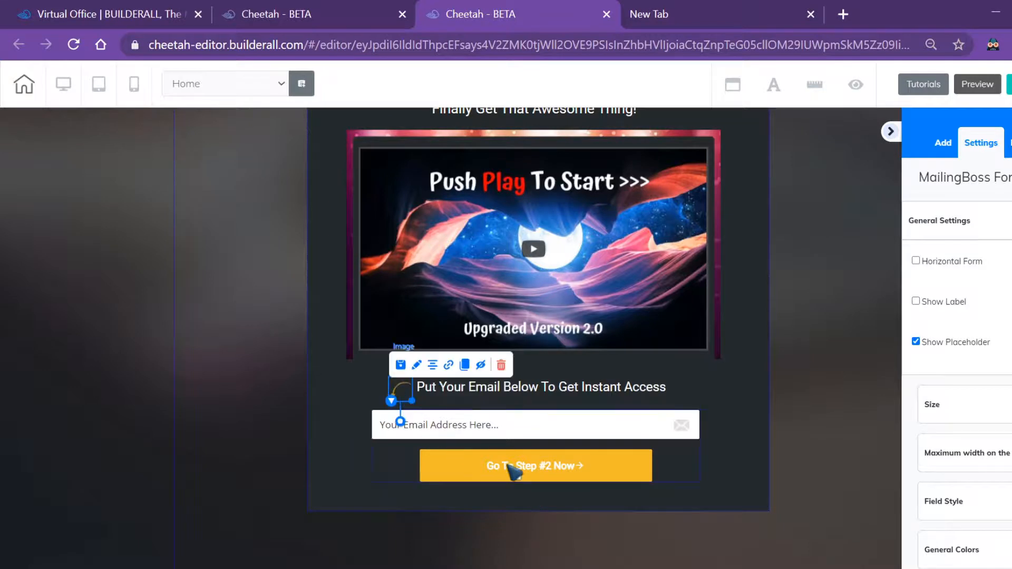
left_click(677, 412)
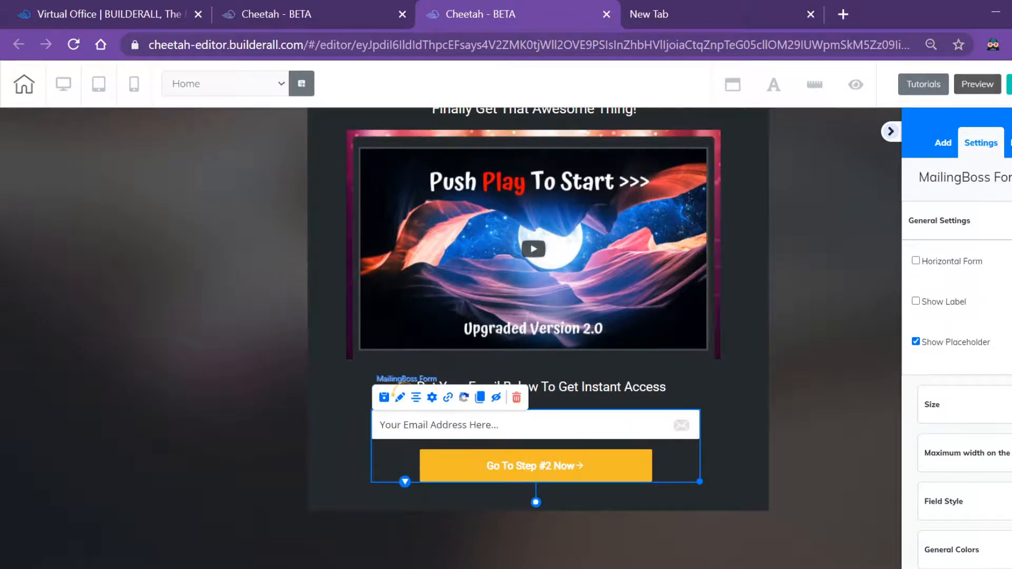
scroll(957, 335, "down", 5)
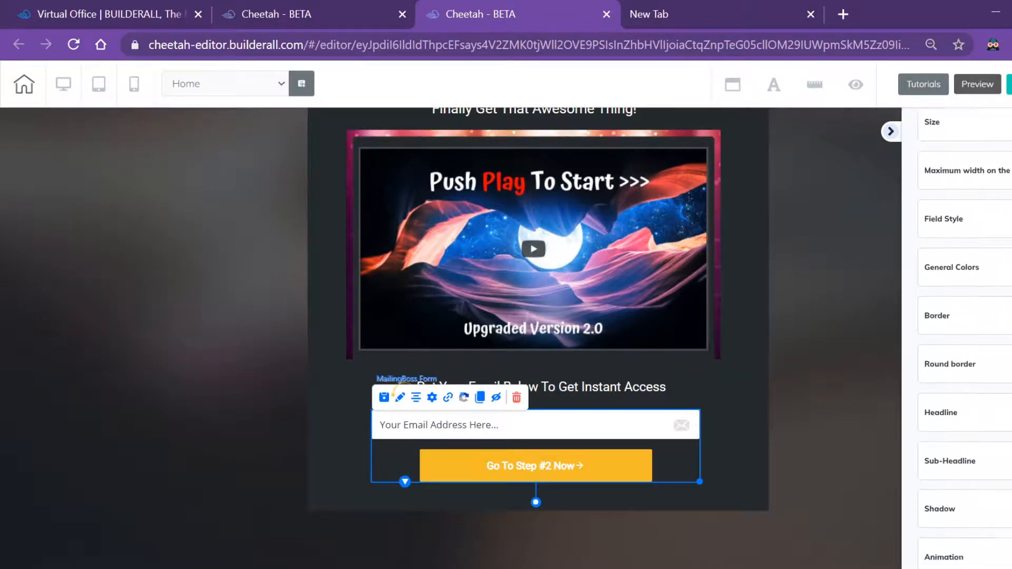
left_click(962, 329)
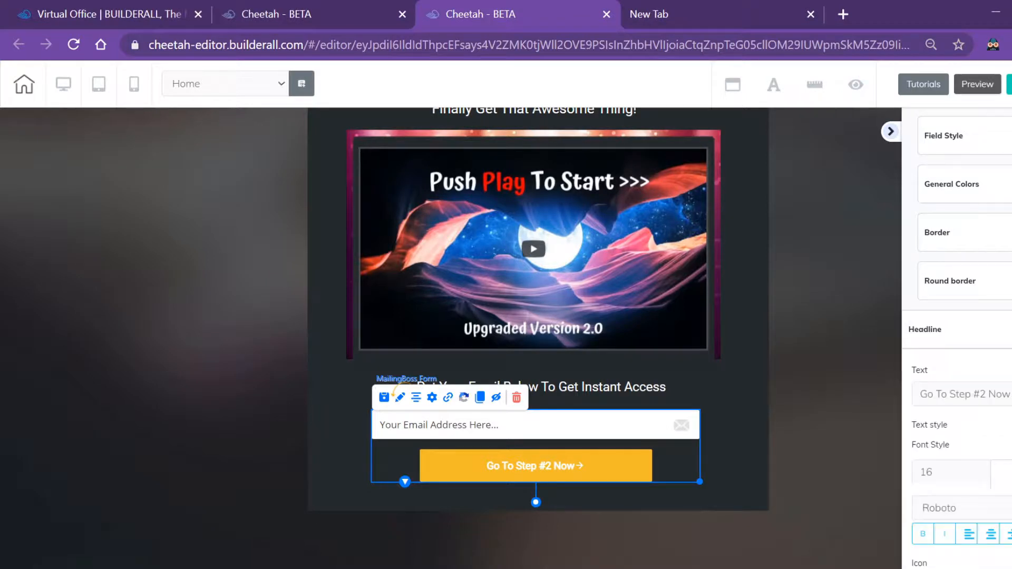
Change the form button label from 'Go To Step #2 Now' to 'Click here to watch', centre-aligned
triple_click(1010, 403)
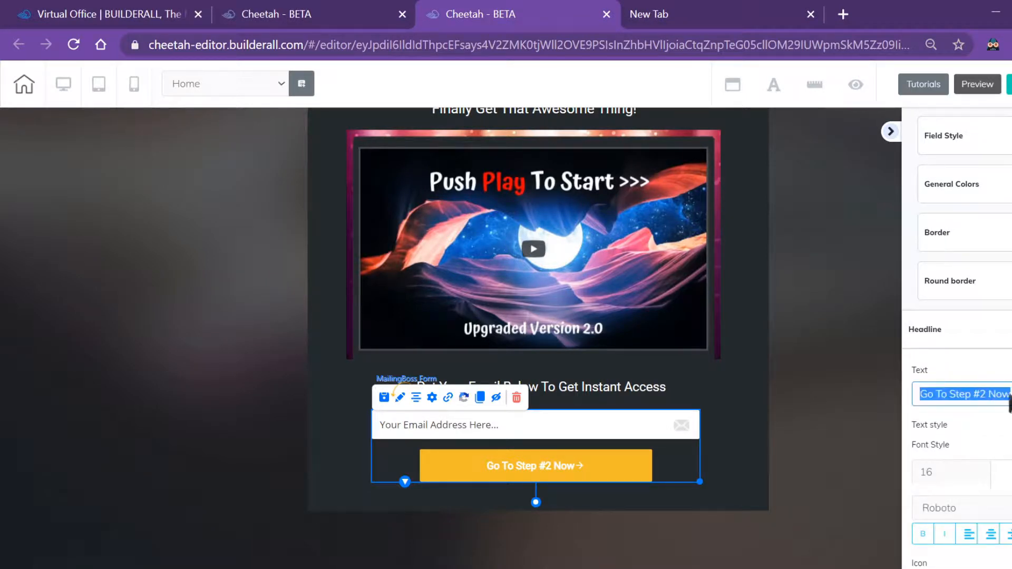
key("BackSpace")
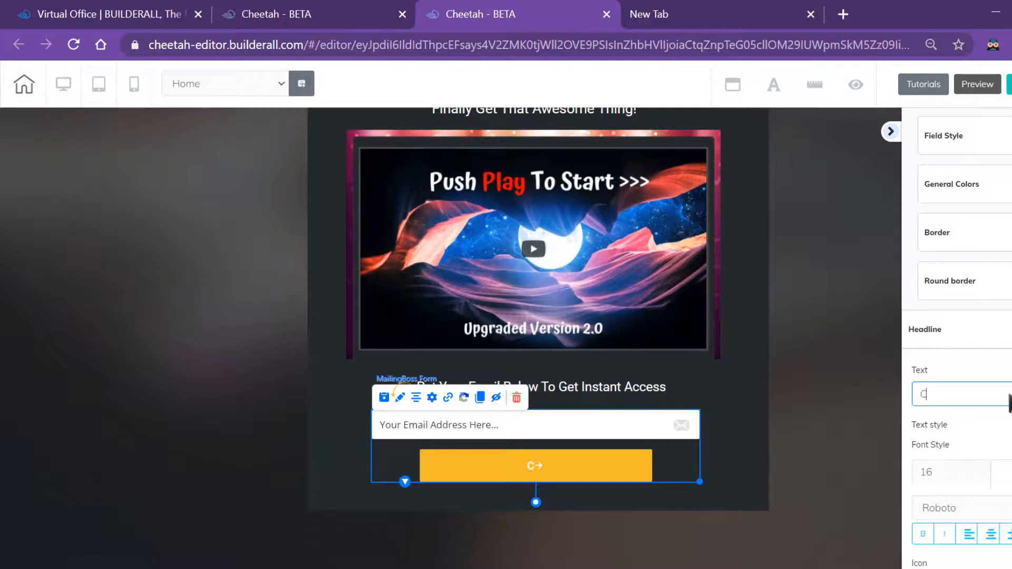
type("Click")
type(" g")
type("here to")
type(" watch")
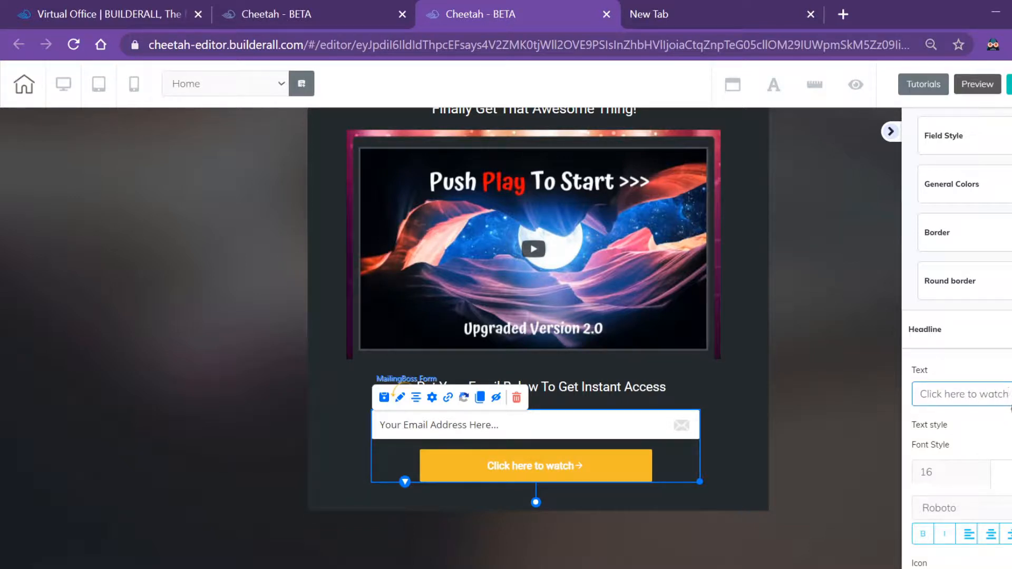
left_click_drag(1011, 354, 1011, 369)
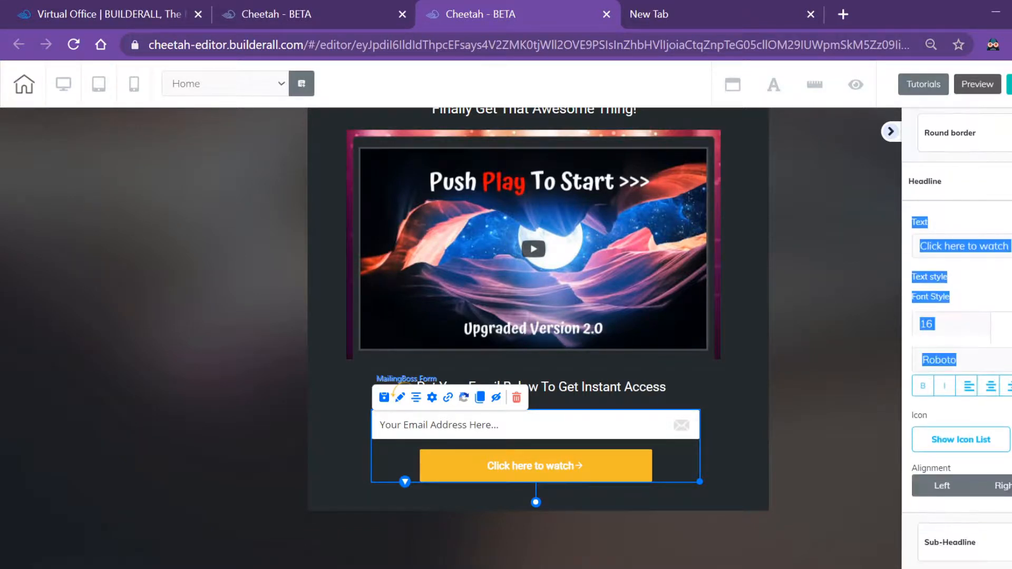
left_click(1011, 369)
scroll(957, 338, "down", 4)
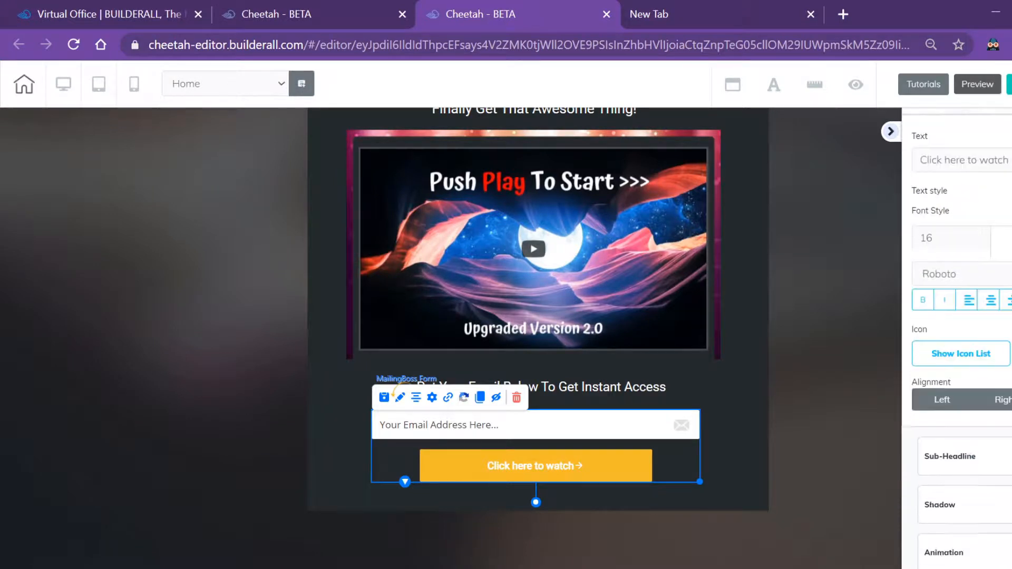
scroll(957, 337, "up", 3)
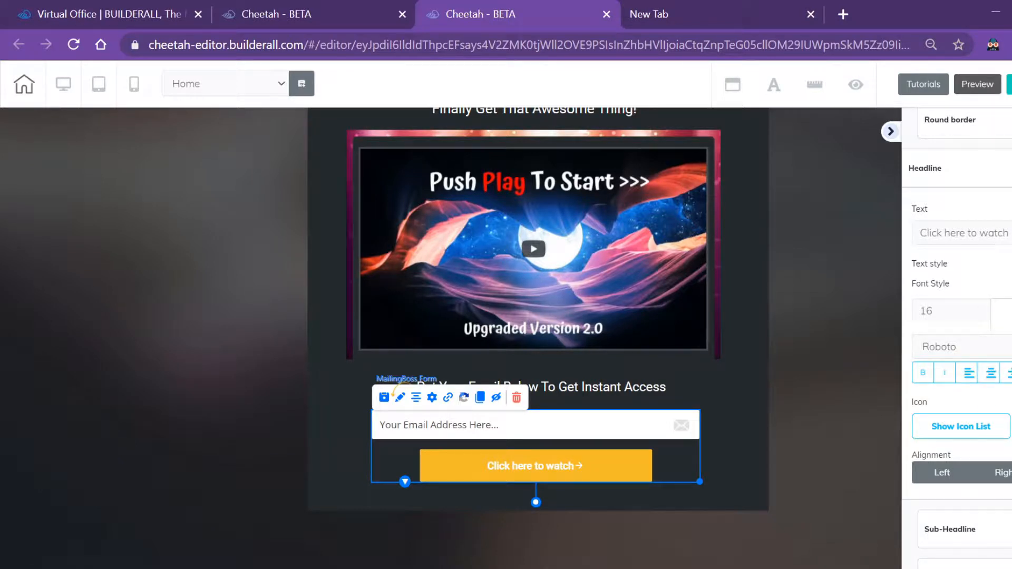
left_click(1008, 373)
left_click(990, 373)
scroll(957, 337, "down", 3)
scroll(957, 337, "up", 4)
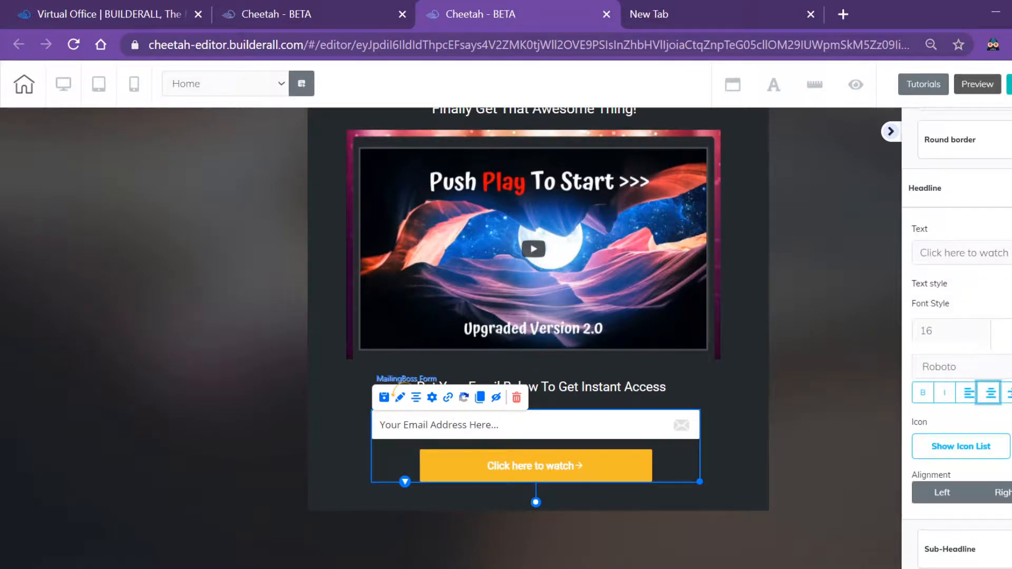
left_click(957, 189)
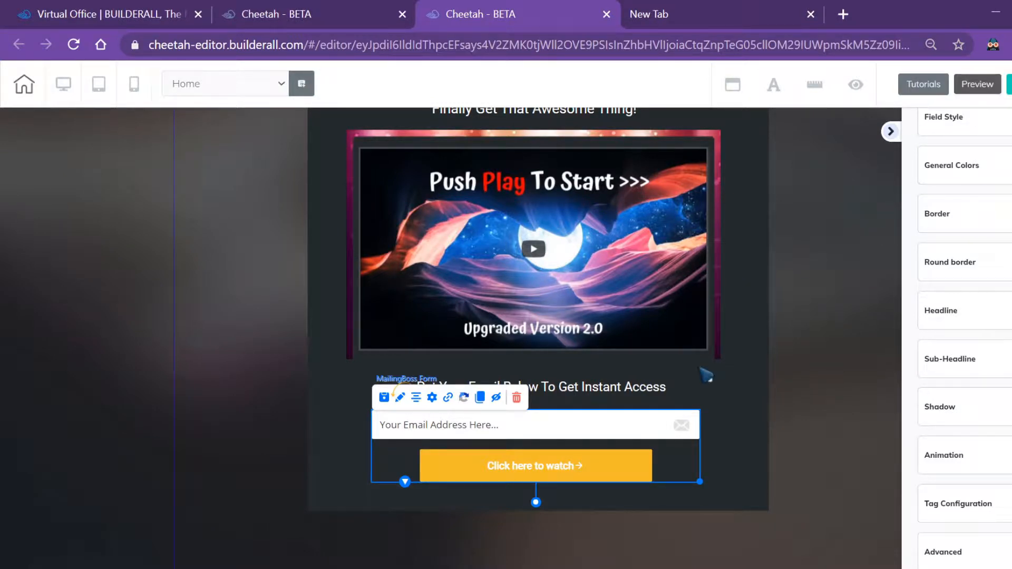
Scroll down the canvas and select the MailingBoss email form below the headline
left_click(788, 330)
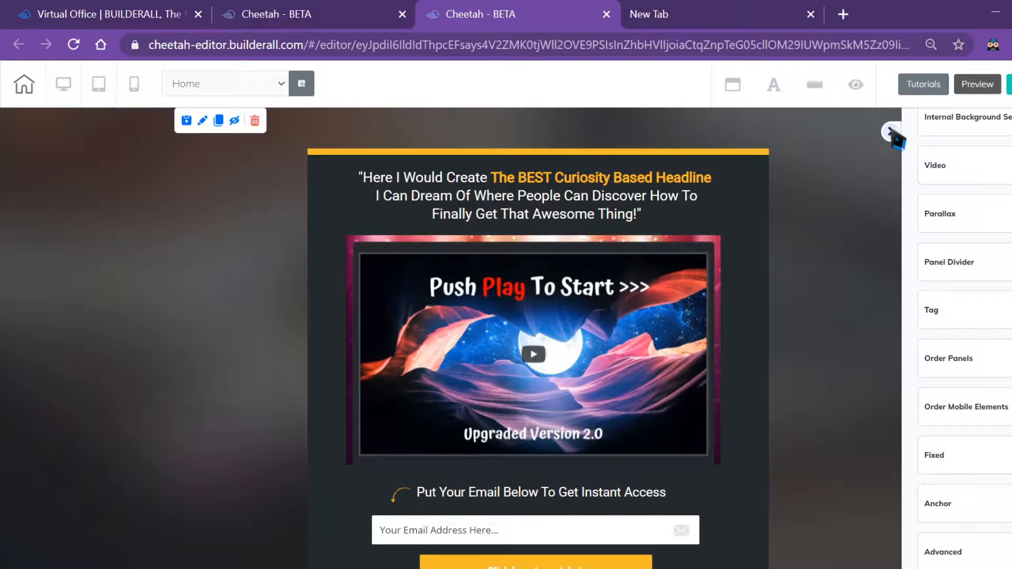
left_click(548, 202)
scroll(612, 453, "down", 2)
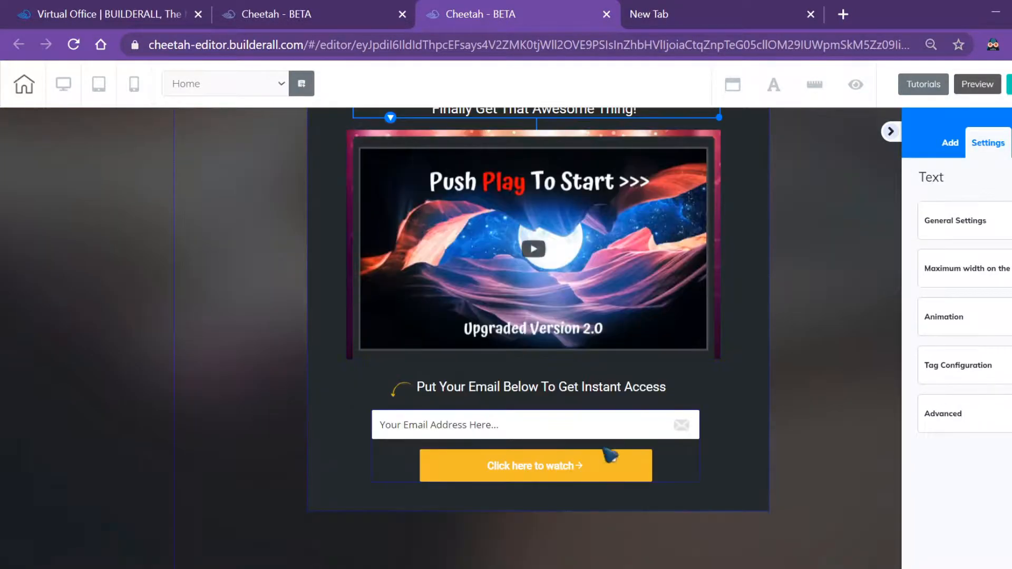
left_click(559, 431)
left_click(1009, 143)
left_click(447, 397)
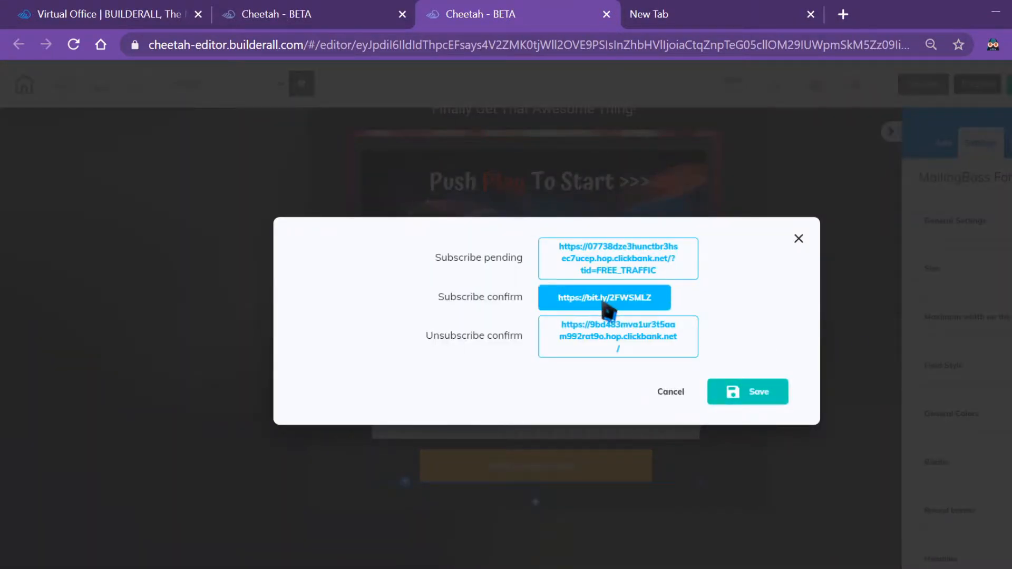
left_click(606, 309)
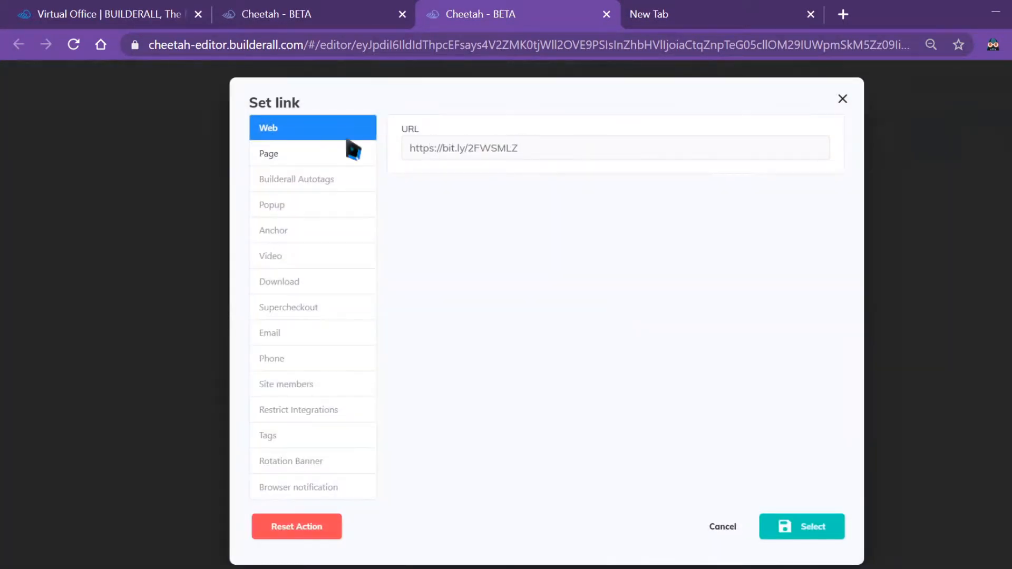
left_click_drag(525, 150, 411, 152)
left_click(521, 156)
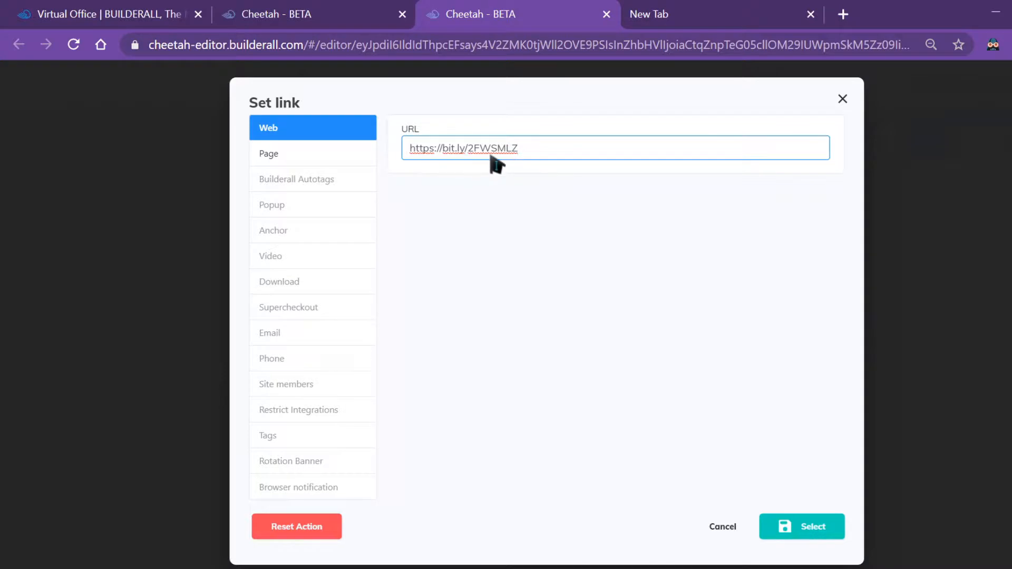
left_click(785, 526)
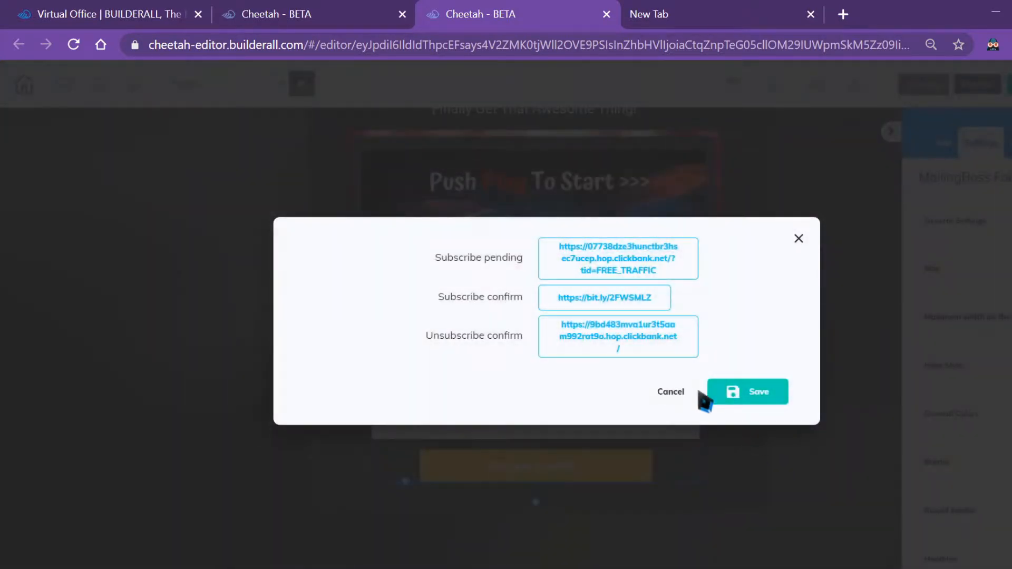
left_click(744, 396)
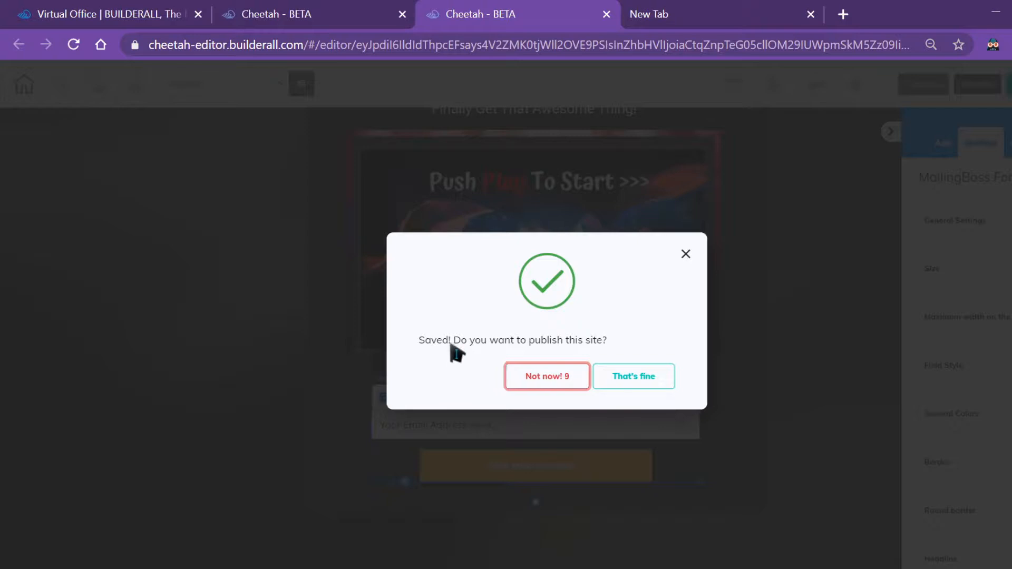
Publish the site and open the live page in a new tab
left_click(634, 379)
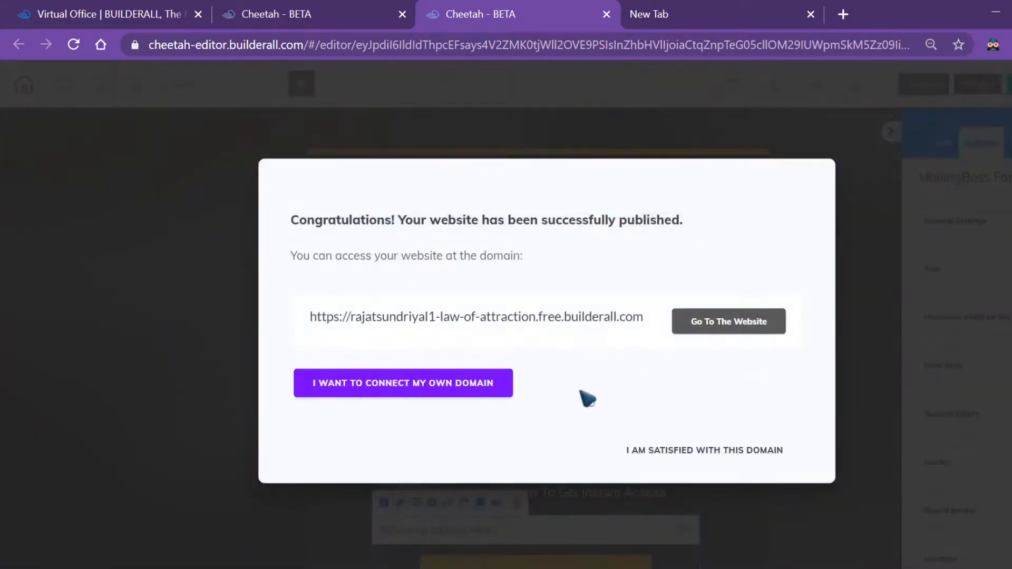
left_click(718, 324)
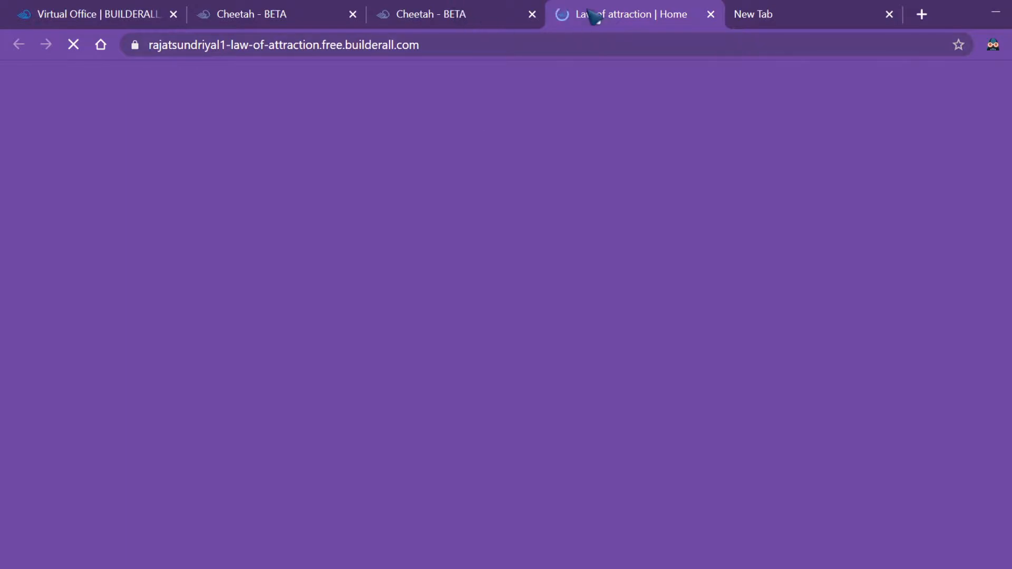
Scroll through the live page to check headline, image, email field and button, then return to the editor tab
scroll(533, 332, "down", 3)
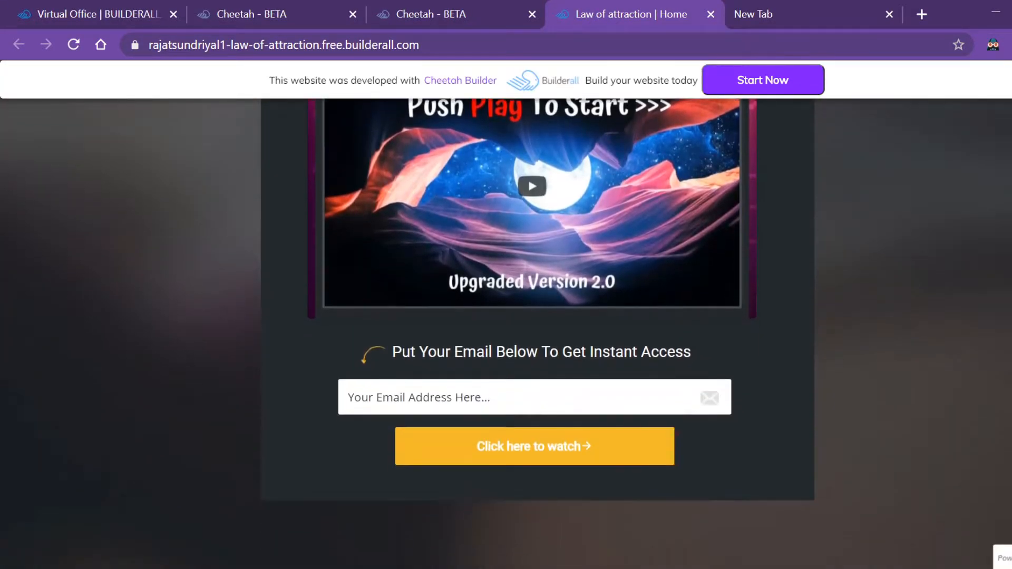
scroll(533, 332, "up", 2)
scroll(987, 161, "up", 1)
scroll(987, 161, "down", 2)
scroll(987, 161, "up", 3)
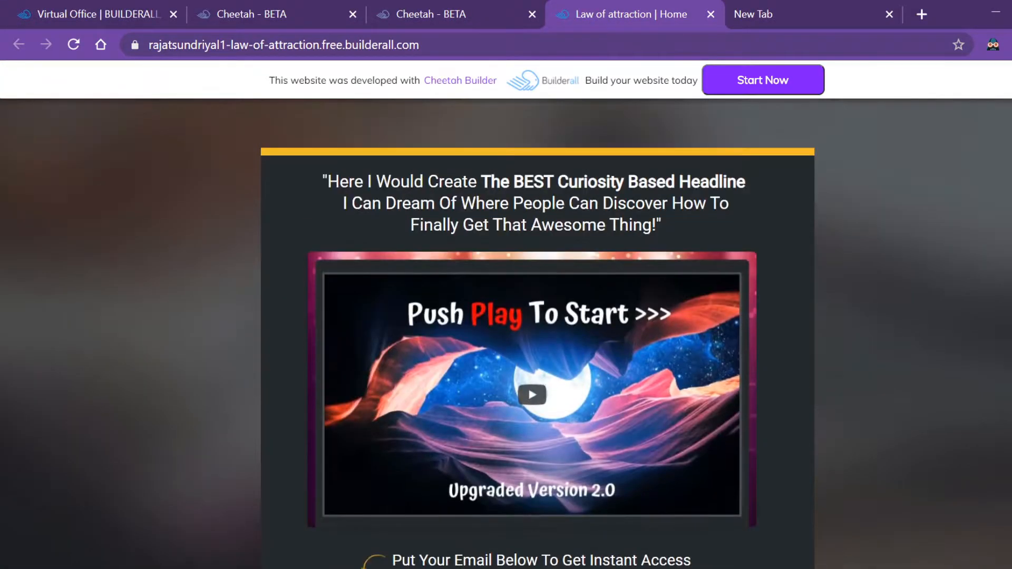
scroll(986, 161, "down", 1)
scroll(853, 260, "down", 1)
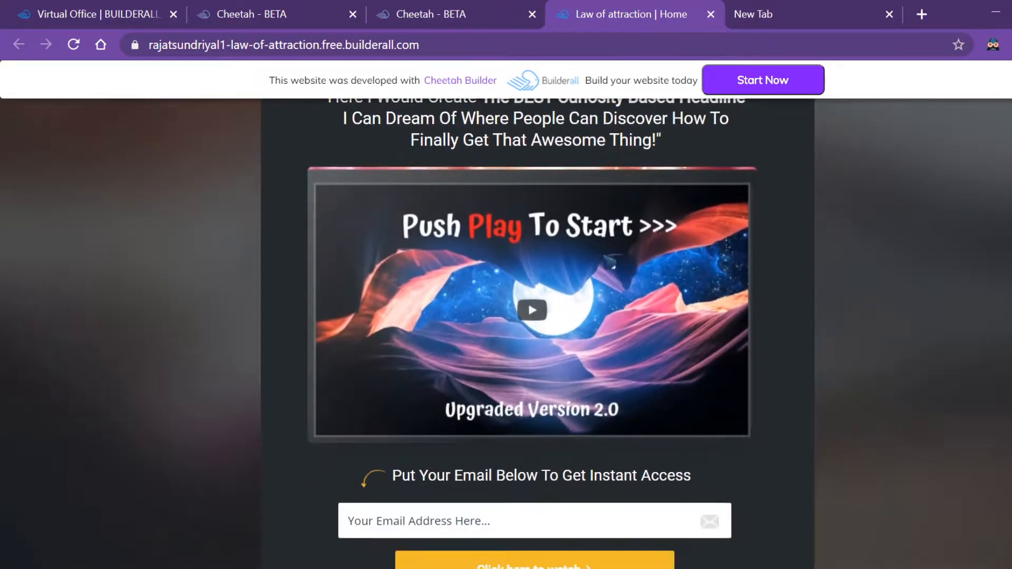
scroll(604, 314, "up", 1)
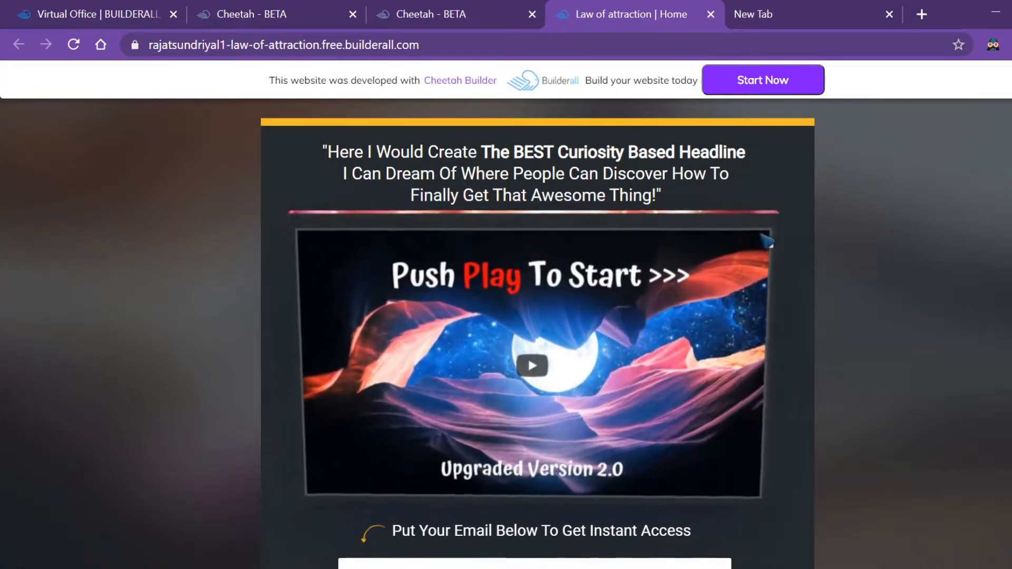
scroll(532, 332, "down", 2)
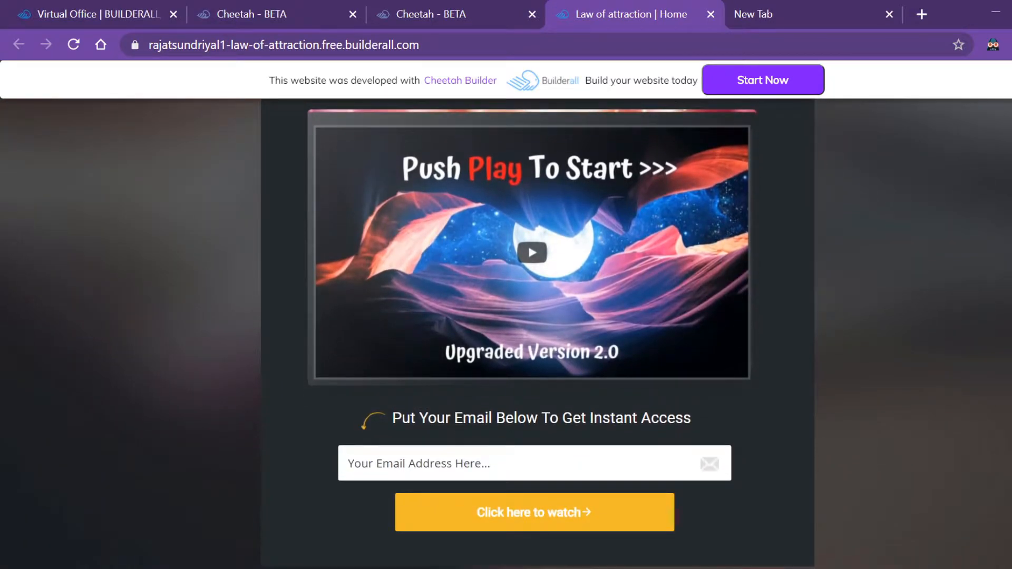
scroll(533, 317, "up", 2)
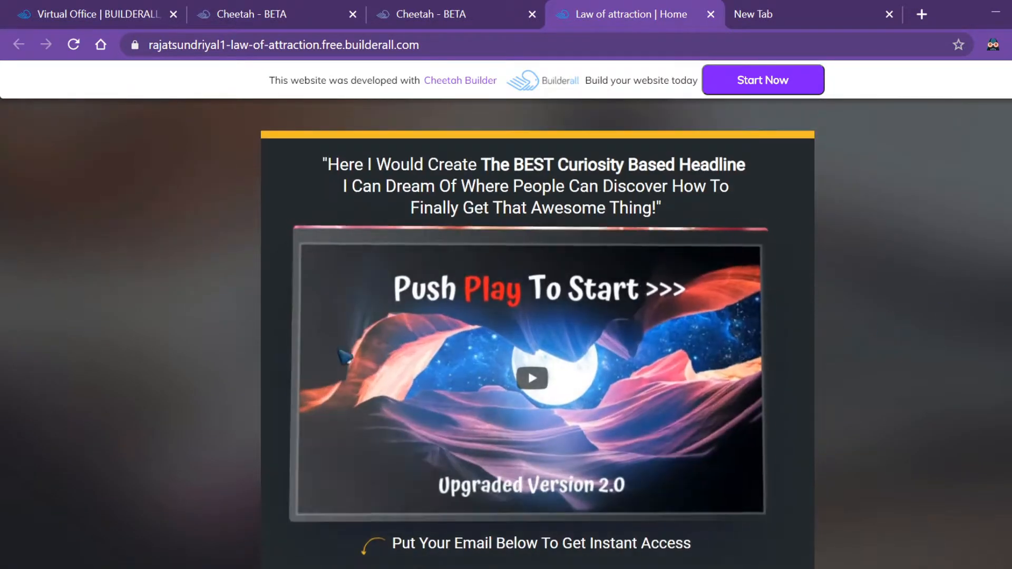
scroll(533, 316, "down", 3)
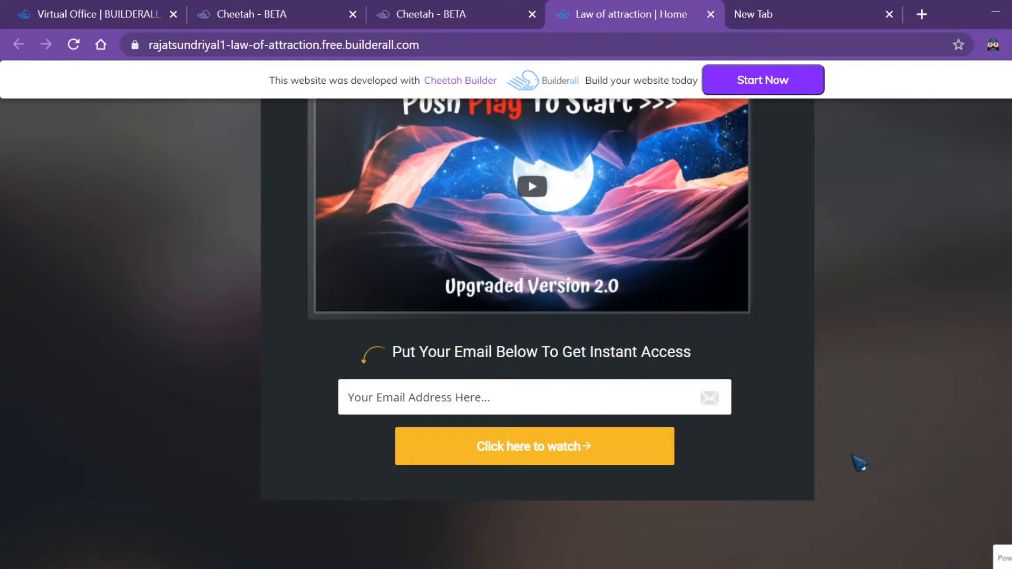
scroll(580, 316, "up", 2)
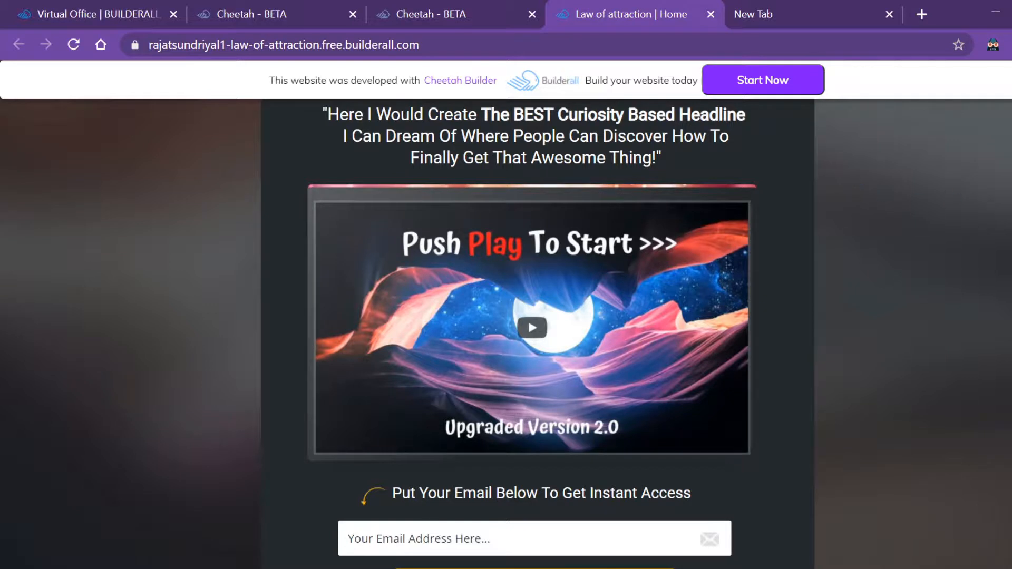
scroll(828, 151, "down", 2)
left_click(478, 8)
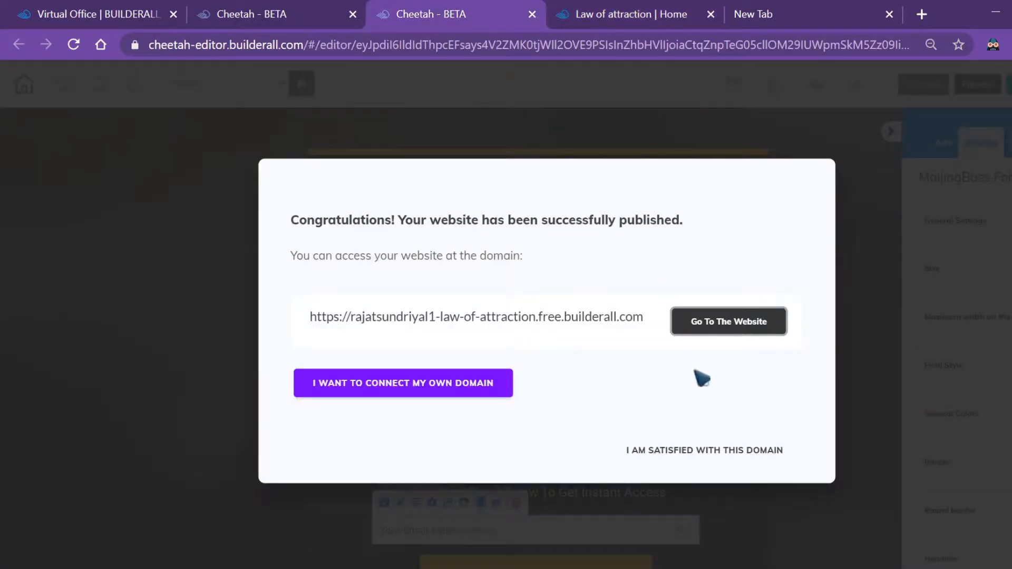
Accept the free domain, highlight 'MailingBoss' in the form title, then go to the Builderall Virtual Office
left_click(701, 451)
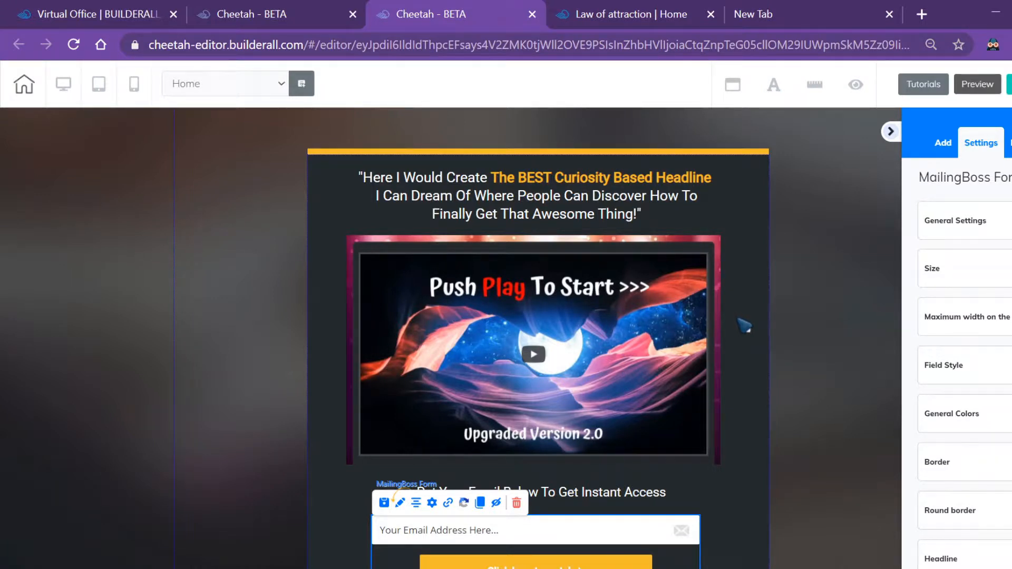
scroll(732, 406, "down", 2)
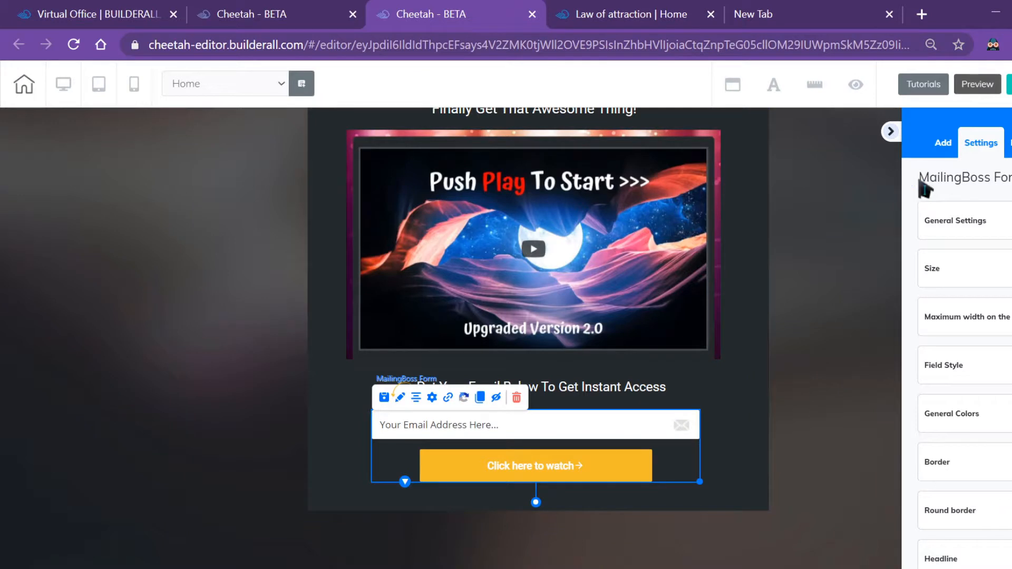
left_click_drag(919, 182, 996, 184)
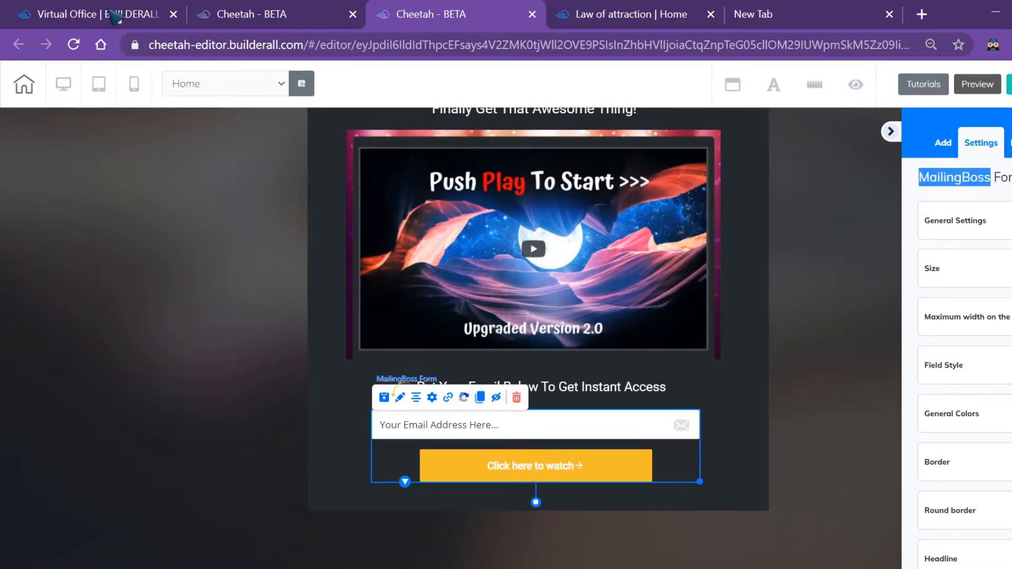
left_click(930, 183)
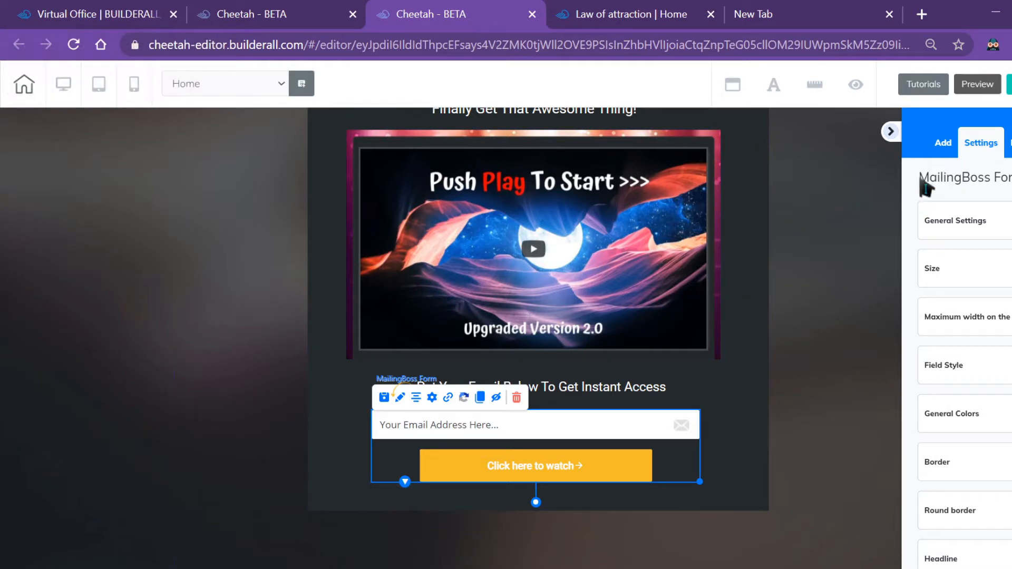
left_click_drag(930, 182, 992, 191)
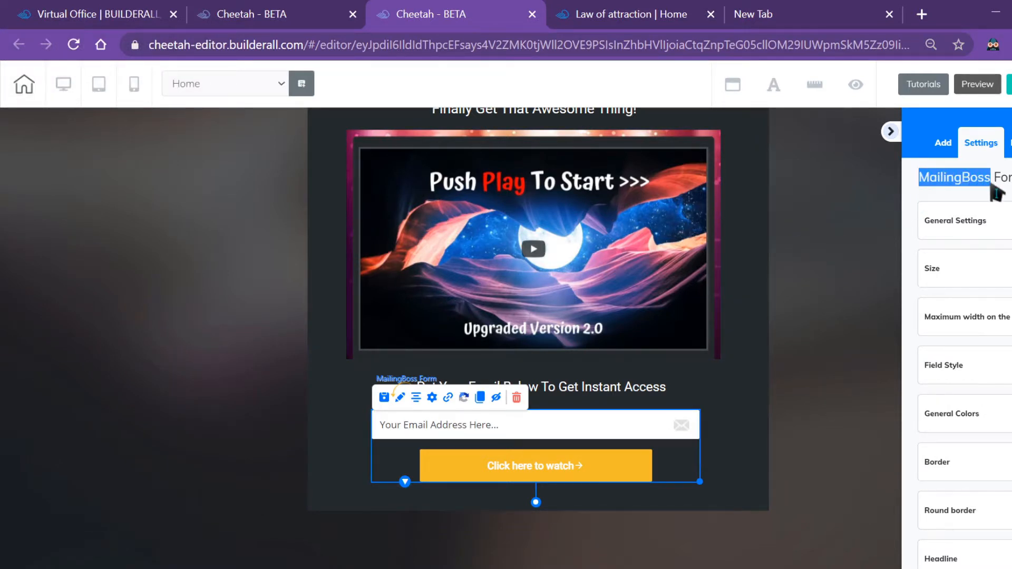
left_click(119, 7)
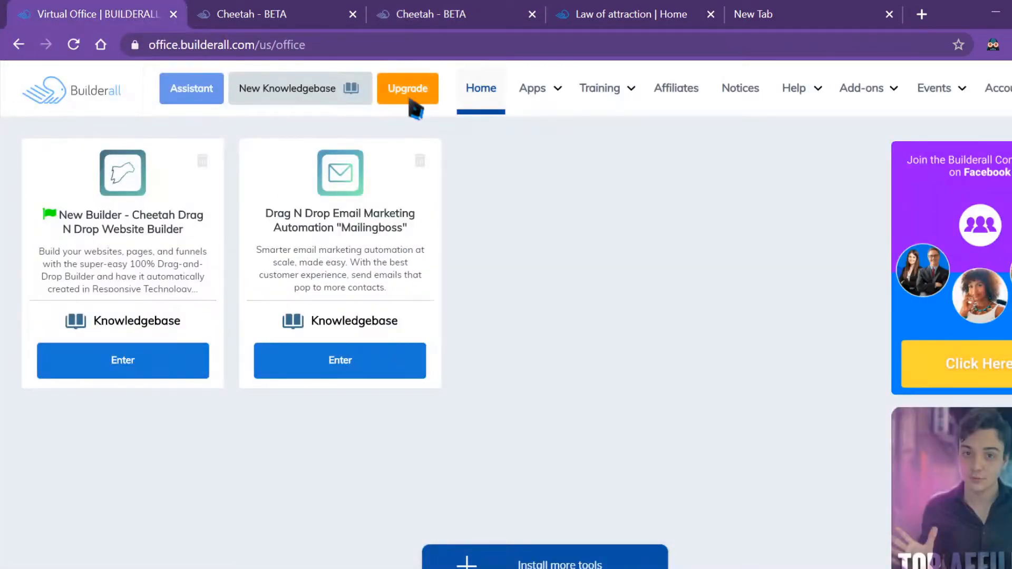
Show the Virtual Office Apps menu listing all Builderall apps, including Mailingboss
left_click(548, 91)
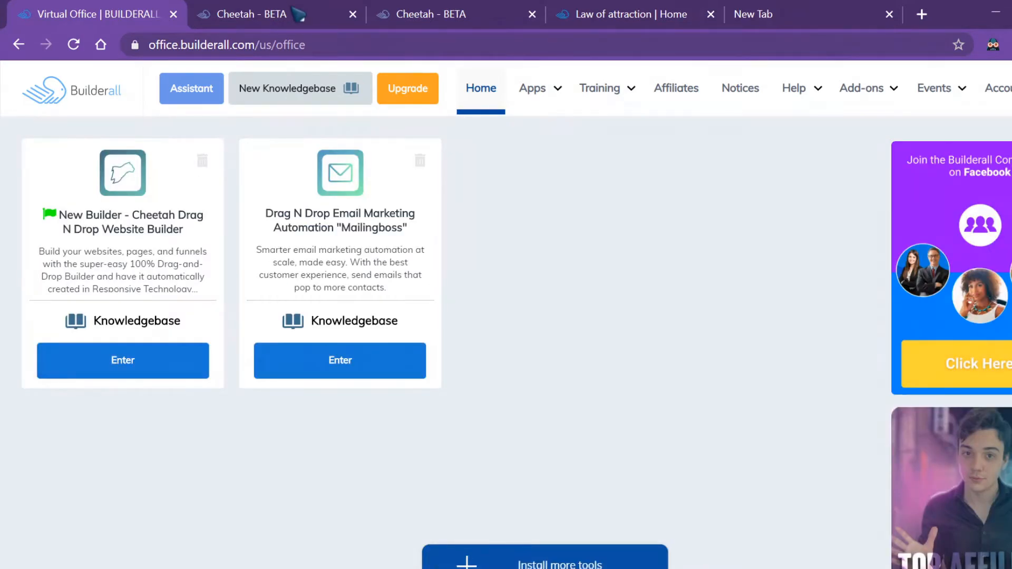
left_click(417, 15)
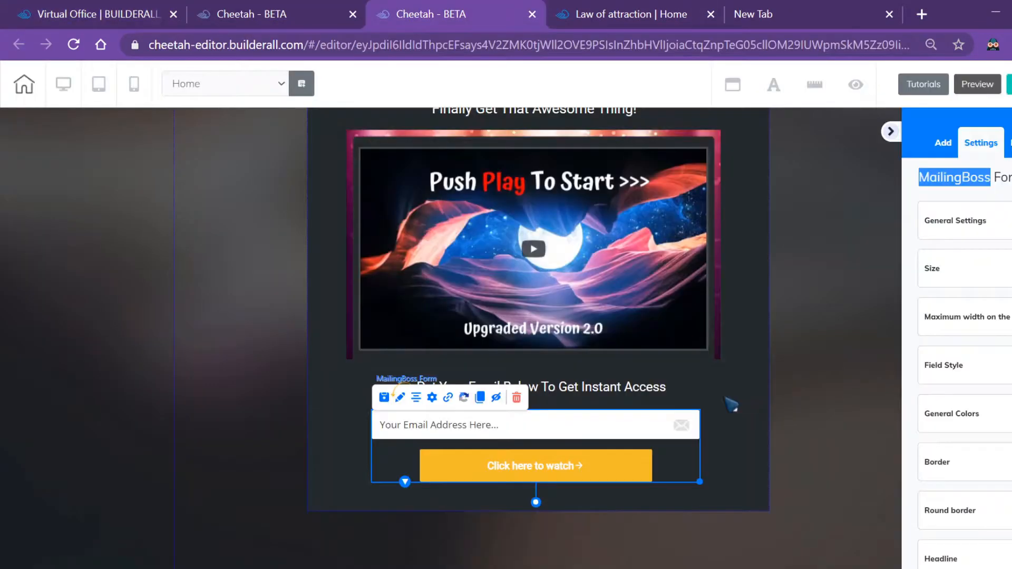
left_click(144, 11)
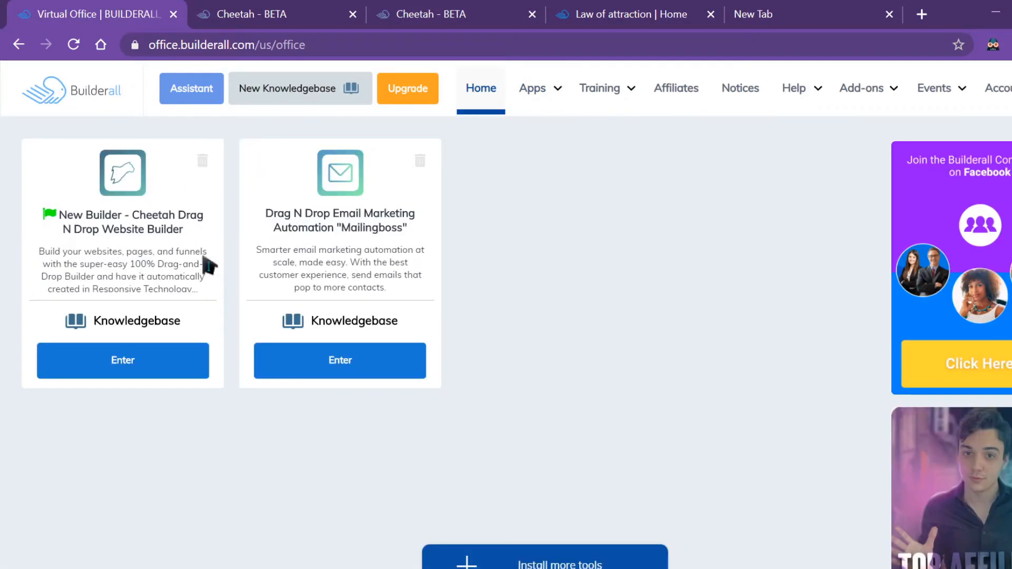
mouse_move(534, 92)
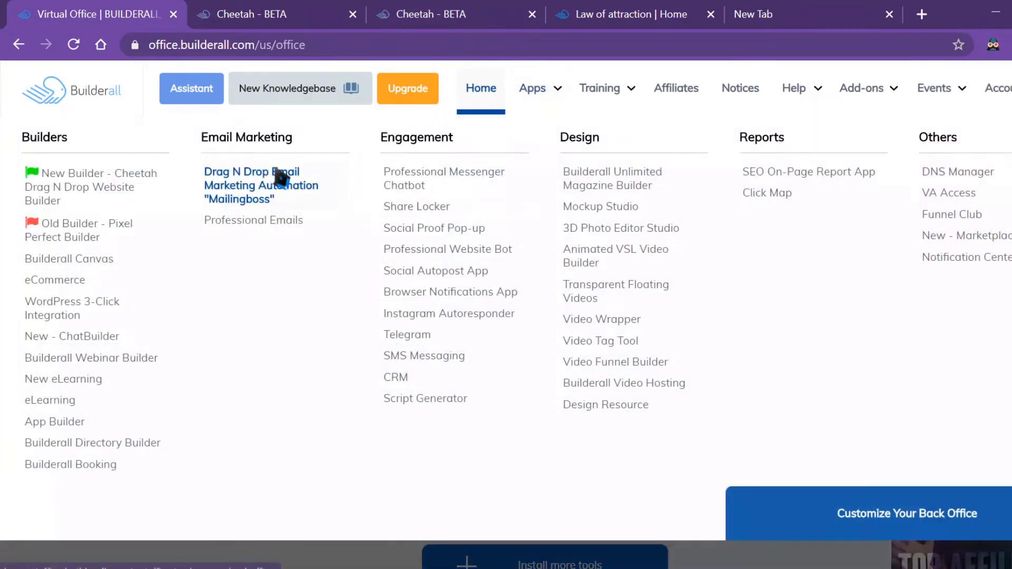